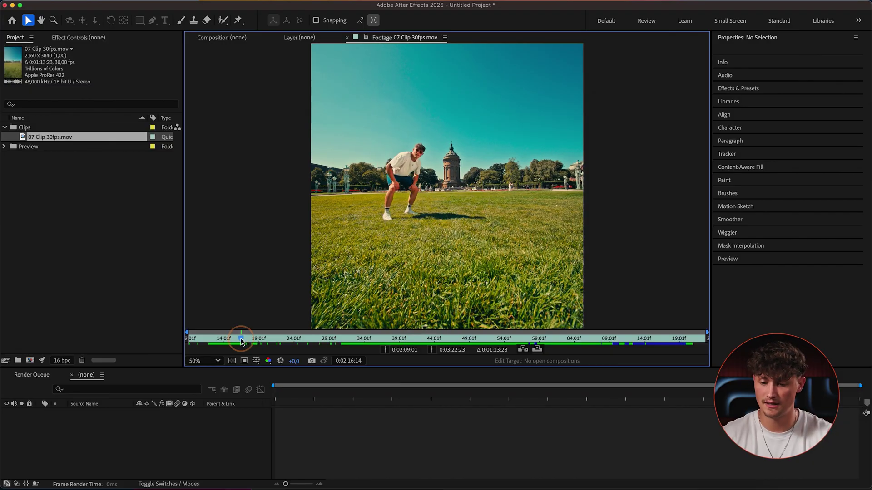
# Scrub through the 07 Clip 30fps.mov footage to review the recorded takes.
pyautogui.moveTo(368, 332); pyautogui.dragTo(535, 349)
pyautogui.click(535, 349)
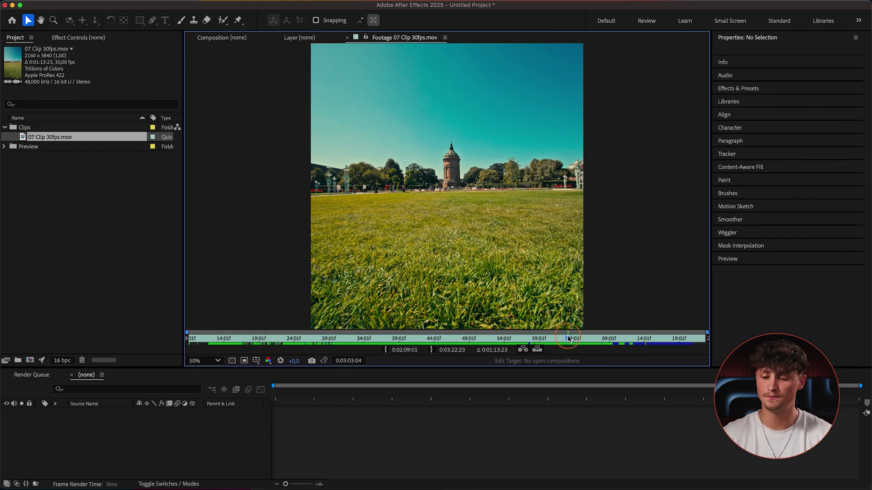
pyautogui.click(593, 338)
pyautogui.moveTo(594, 338); pyautogui.dragTo(642, 341)
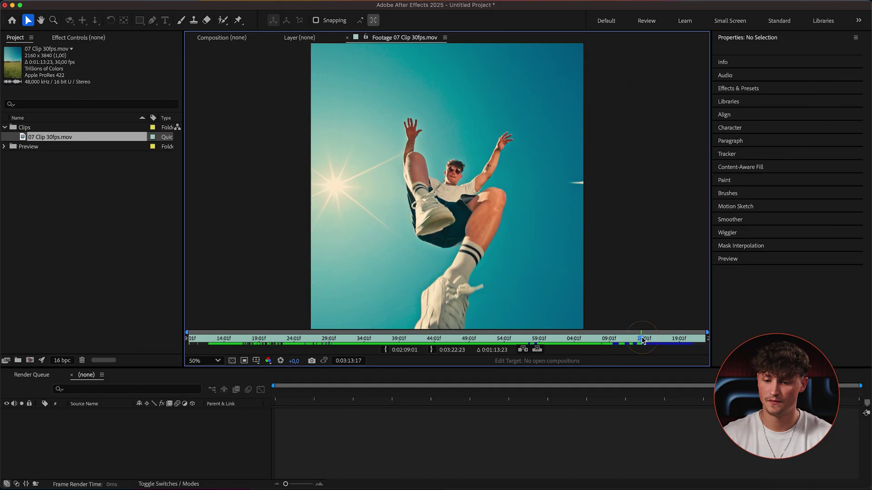
pyautogui.press(',')
pyautogui.moveTo(638, 341); pyautogui.dragTo(385, 327)
# Create a composition from the 07 Clip 30fps.mov footage in the Clips folder.
pyautogui.click(78, 139)
pyautogui.moveTo(75, 264); pyautogui.dragTo(36, 362)
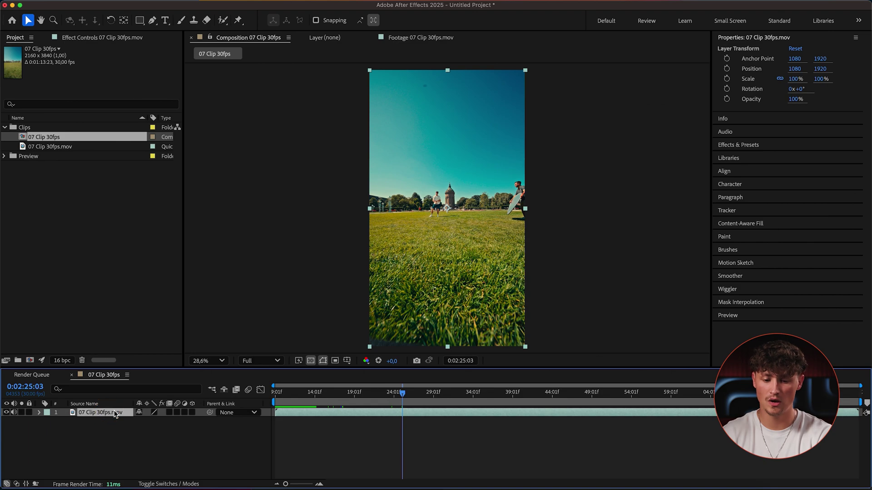
pyautogui.rightClick(116, 413)
pyautogui.click(37, 328)
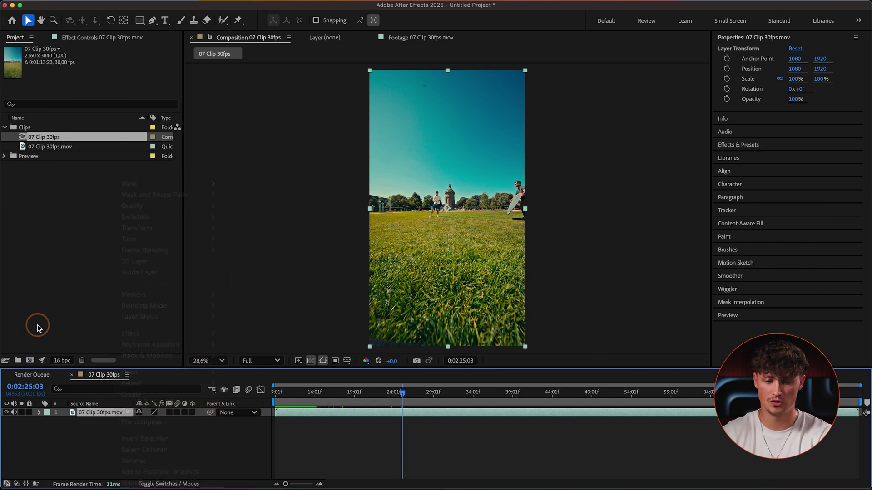
# Create another composition containing the 07 Clip 30fps composition and name it Main Comp.
pyautogui.moveTo(87, 137); pyautogui.dragTo(67, 329)
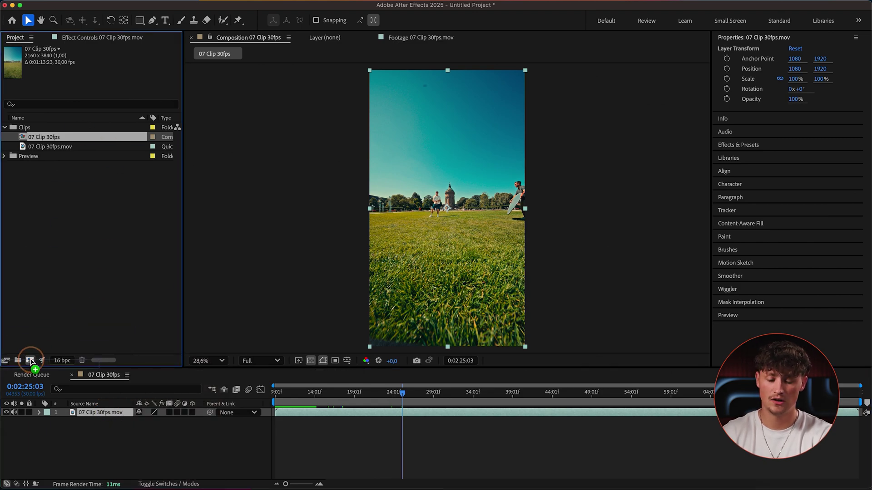
pyautogui.moveTo(31, 361); pyautogui.dragTo(31, 362)
pyautogui.click(68, 146)
pyautogui.press('Return')
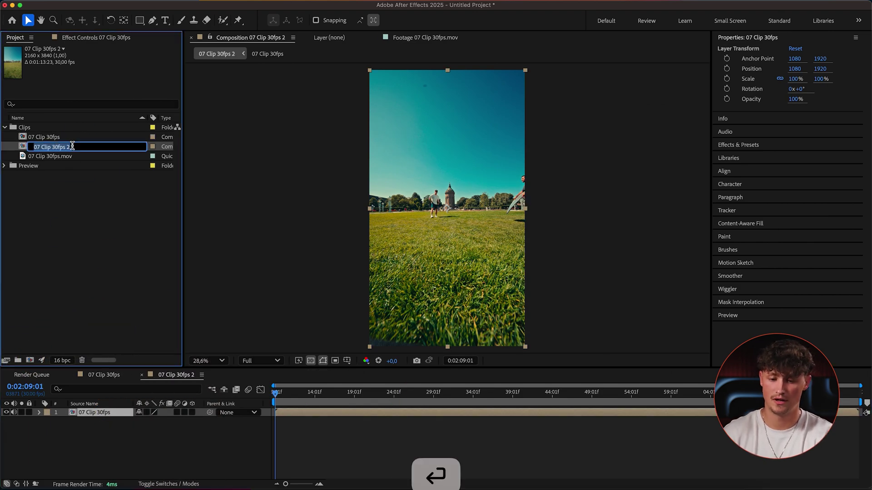
pyautogui.write('Main Comp')
pyautogui.press('Return')
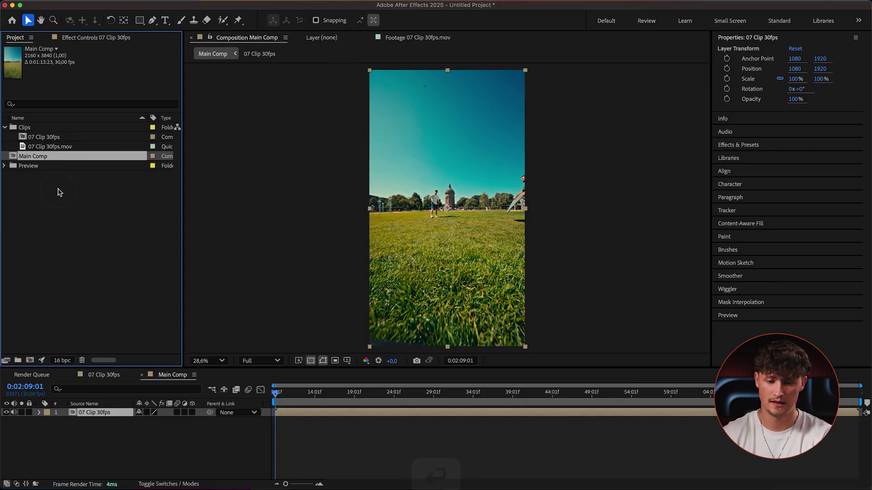
# Split the 07 Clip 30fps layer in Main Comp just before 0:02:19:01 and again at about 0:02:20:04.
pyautogui.click(347, 399)
pyautogui.press('space')
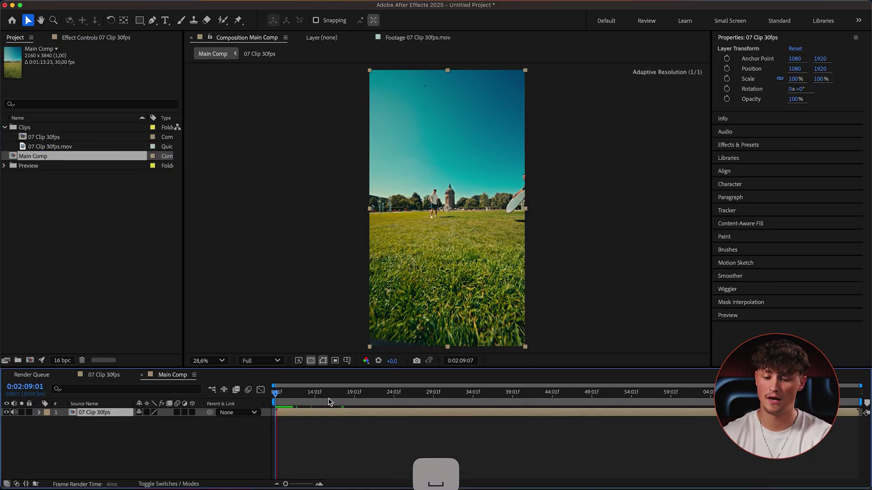
pyautogui.click(225, 416)
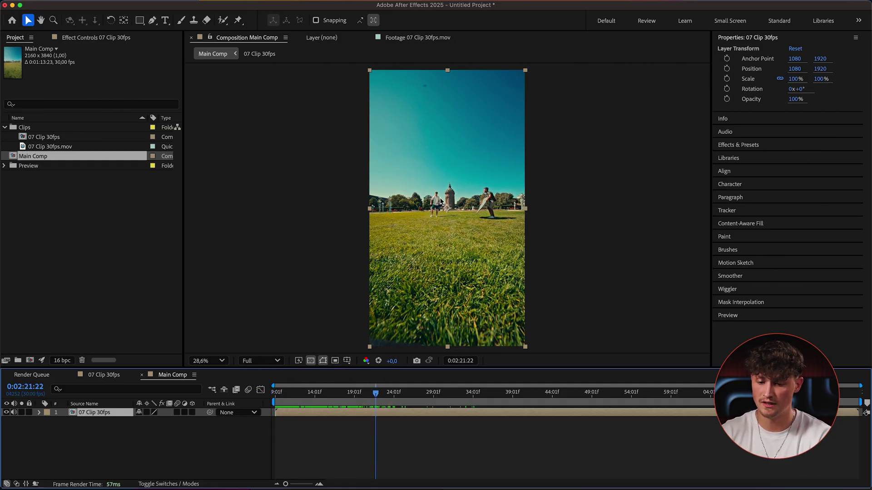
pyautogui.scroll(4, 440, 201)
pyautogui.moveTo(377, 389); pyautogui.dragTo(356, 389)
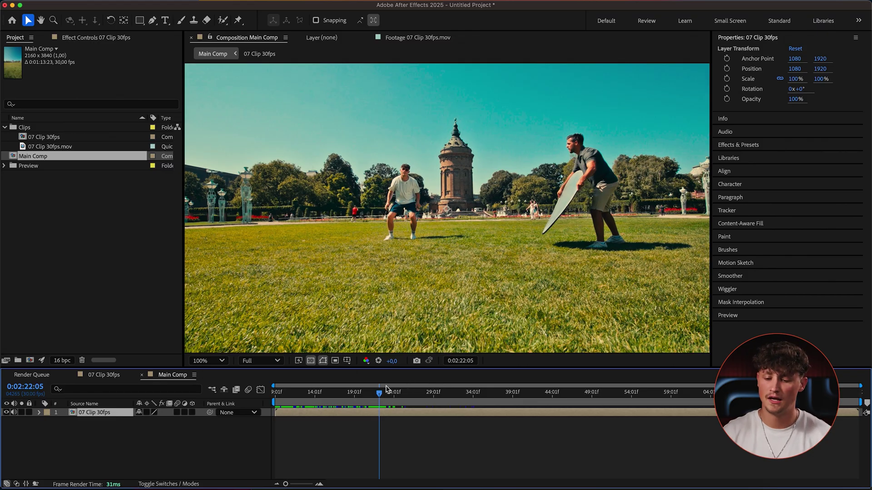
pyautogui.moveTo(367, 394)
pyautogui.mouseDown()
pyautogui.moveTo(340, 393)
pyautogui.moveTo(423, 398)
pyautogui.moveTo(355, 405)
pyautogui.moveTo(362, 403)
pyautogui.mouseUp()
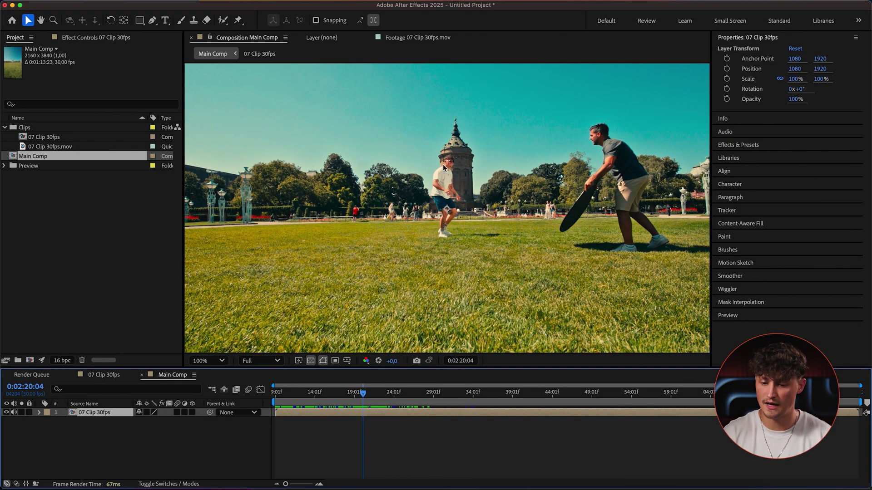
pyautogui.moveTo(383, 402); pyautogui.dragTo(362, 397)
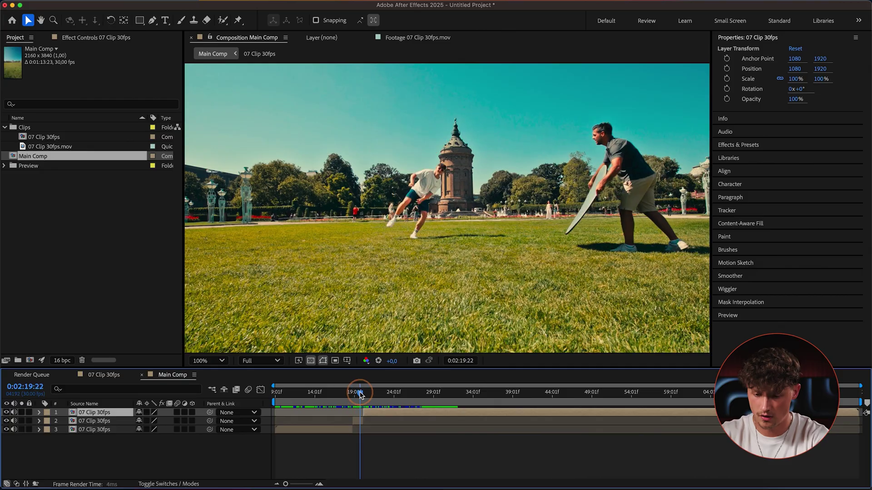
# Isolate the jump take by splitting the top layer at about 0:02:28:16 and again at 0:02:31:27.
pyautogui.moveTo(360, 394); pyautogui.dragTo(444, 390)
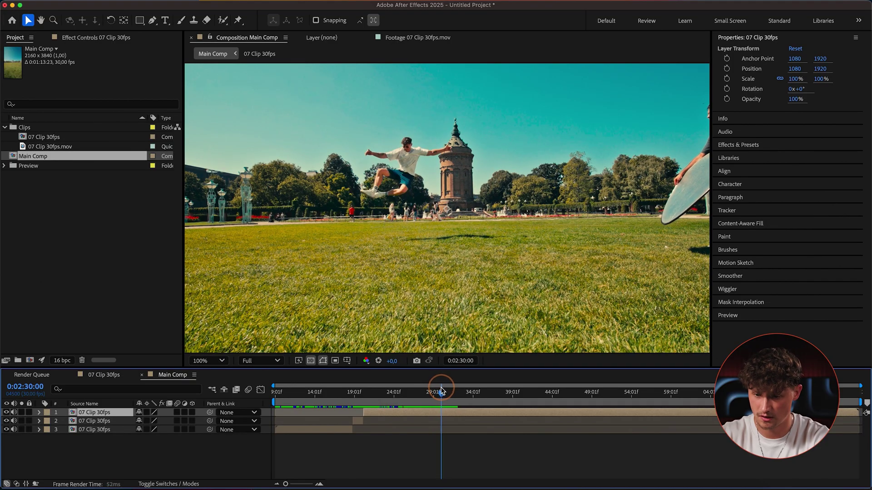
pyautogui.moveTo(433, 391); pyautogui.dragTo(430, 393)
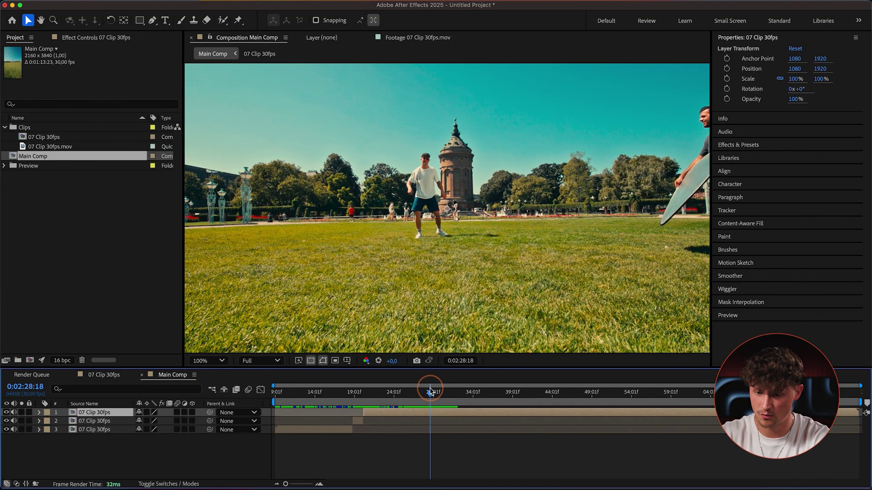
pyautogui.press('super+shift+d')
pyautogui.press('space')
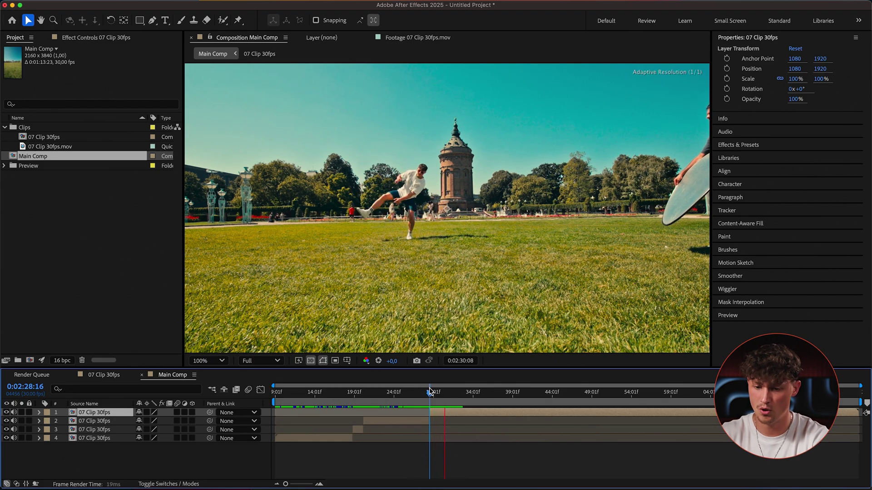
pyautogui.press('space')
pyautogui.press('super+shift+d')
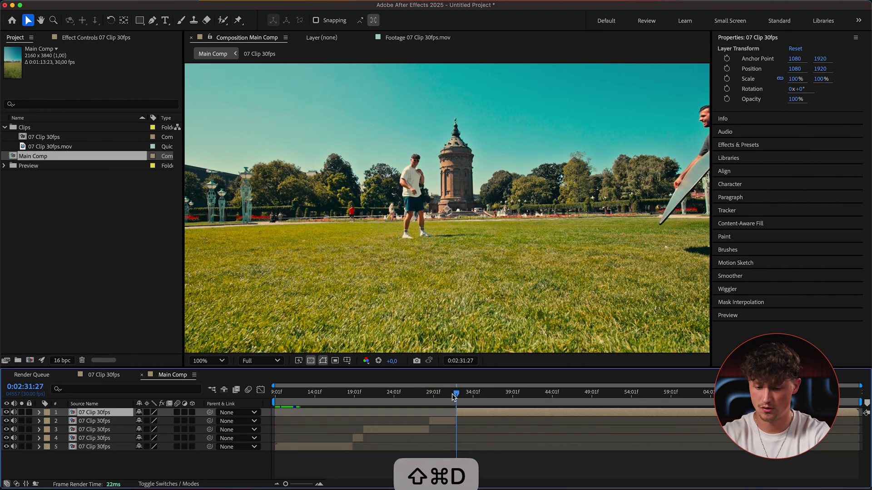
# Rename the isolated jump segment as Jump.
pyautogui.click(434, 421)
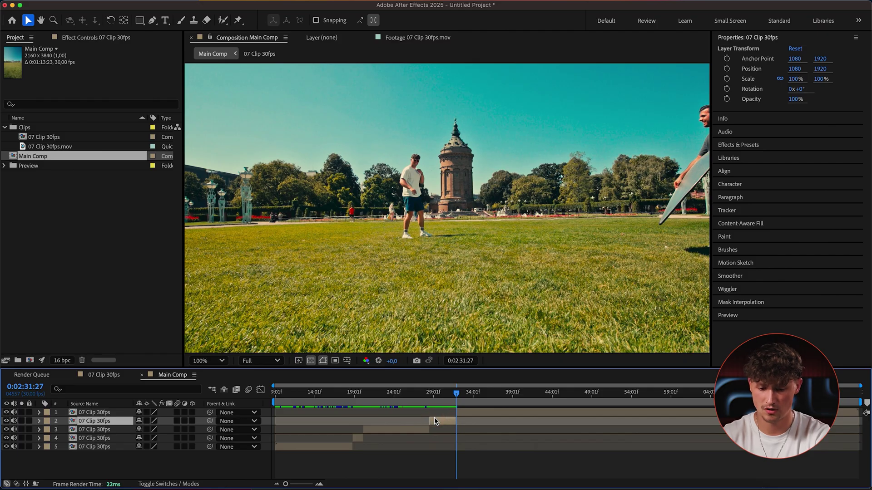
pyautogui.press('Return')
pyautogui.write('Junmp')
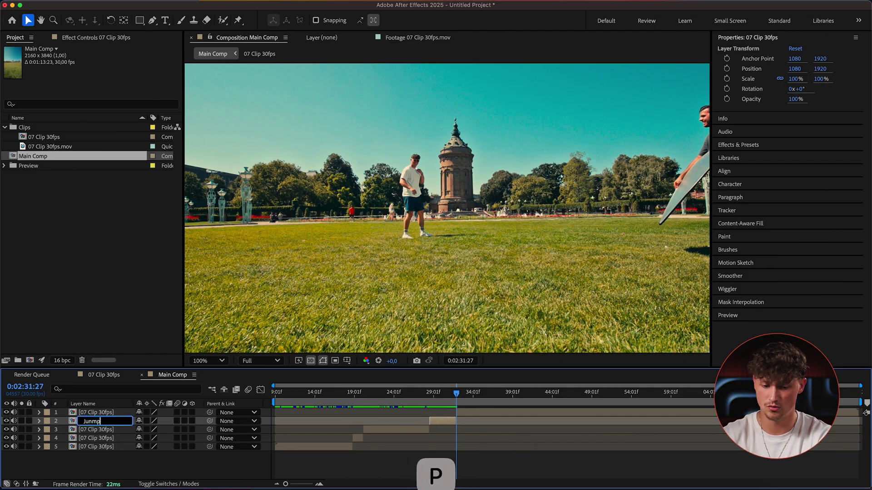
pyautogui.press('Return')
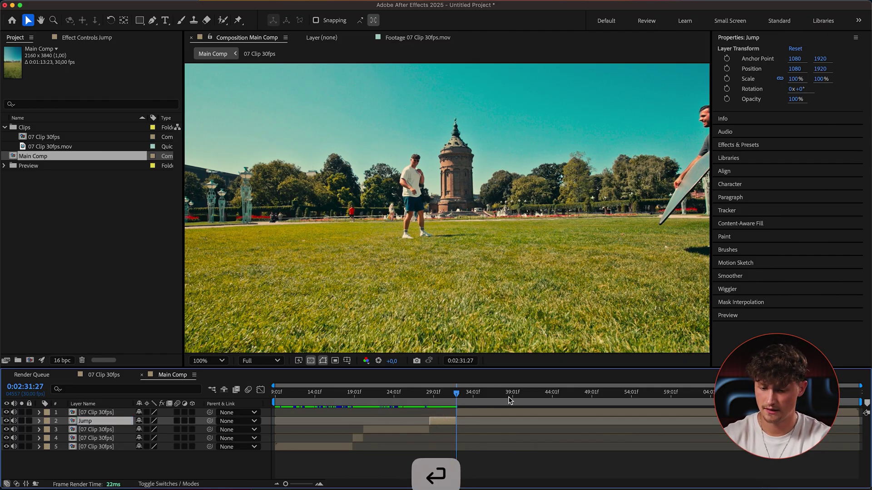
# Delete the two unneeded segments between the first clip segment and Jump.
pyautogui.click(403, 392)
pyautogui.click(400, 432)
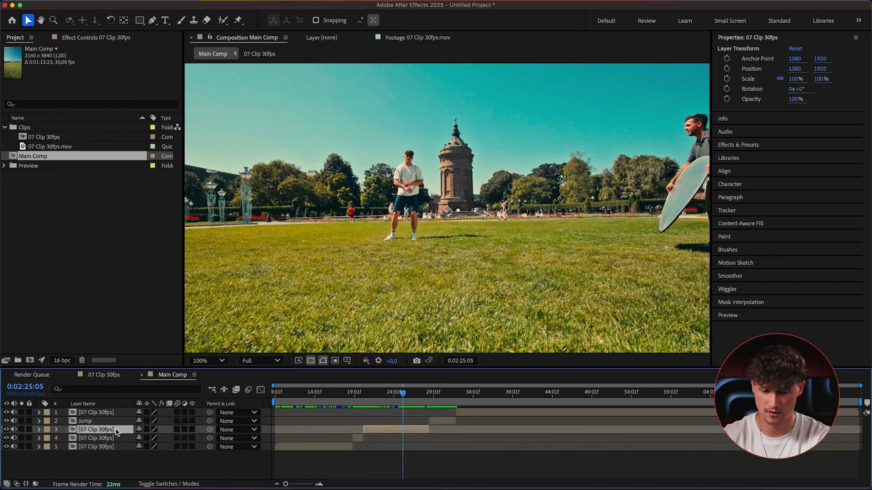
pyautogui.keyDown('shift'); pyautogui.click(113, 438); pyautogui.keyUp('shift')
pyautogui.press('BackSpace')
# Move Jump and the remaining footage layer earlier together so that Jump starts at the end of the first segment.
pyautogui.click(471, 411)
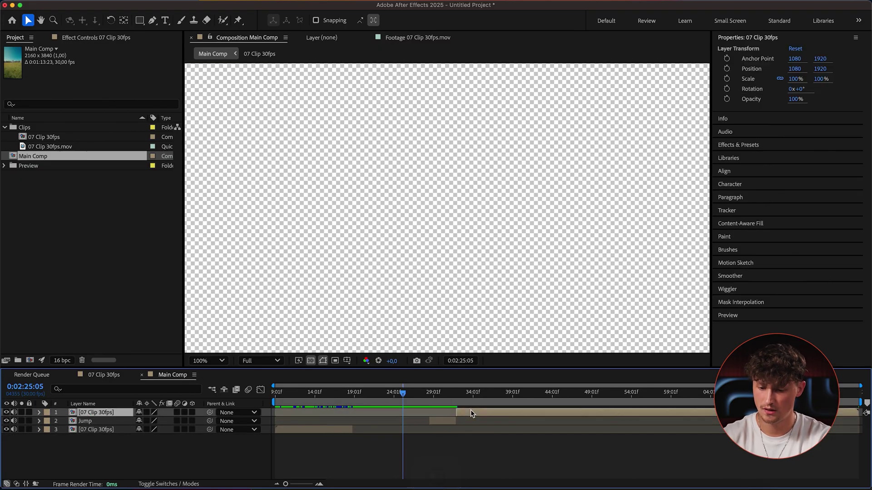
pyautogui.keyDown('shift'); pyautogui.click(449, 422); pyautogui.keyUp('shift')
pyautogui.moveTo(449, 422); pyautogui.dragTo(373, 425)
# Trim the start of the footage layer following Jump, close the gap, and split it just after 0:02:24:01 to isolate the crouching take.
pyautogui.moveTo(407, 399); pyautogui.dragTo(386, 398)
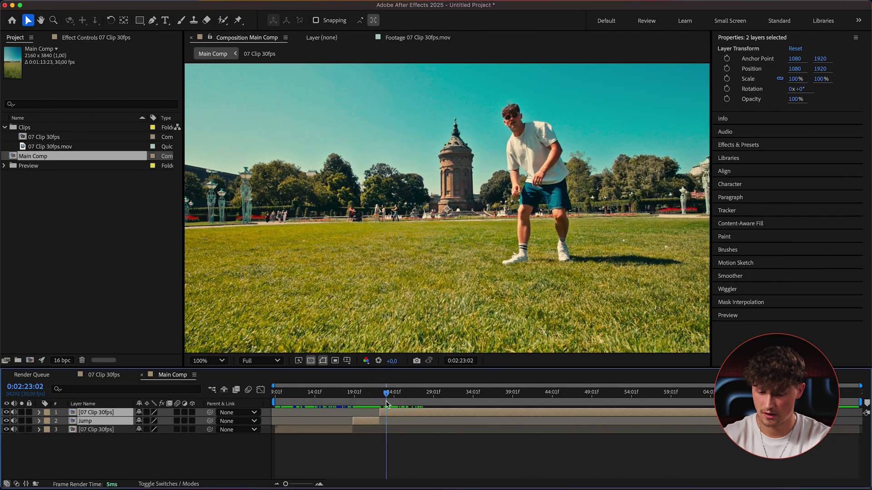
pyautogui.click(398, 440)
pyautogui.keyDown('shift'); pyautogui.click(380, 412); pyautogui.keyUp('shift')
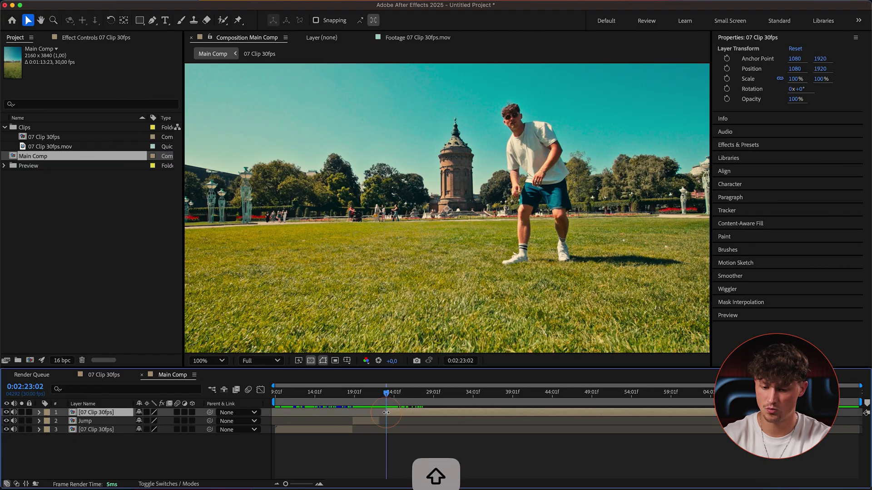
pyautogui.moveTo(388, 395); pyautogui.dragTo(417, 400)
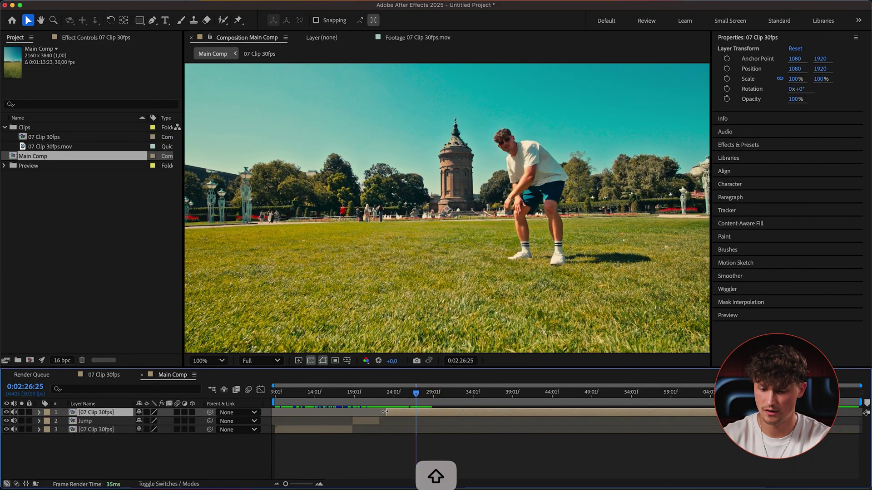
pyautogui.moveTo(430, 399); pyautogui.dragTo(390, 400)
pyautogui.press('super+shift+d')
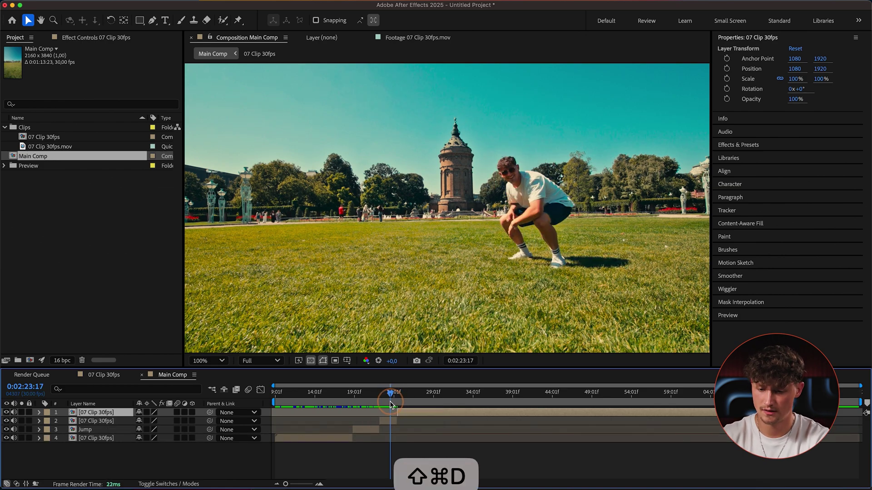
# Rename the isolated crouching segment after Jump as 01 Right.
pyautogui.click(389, 423)
pyautogui.press('Return')
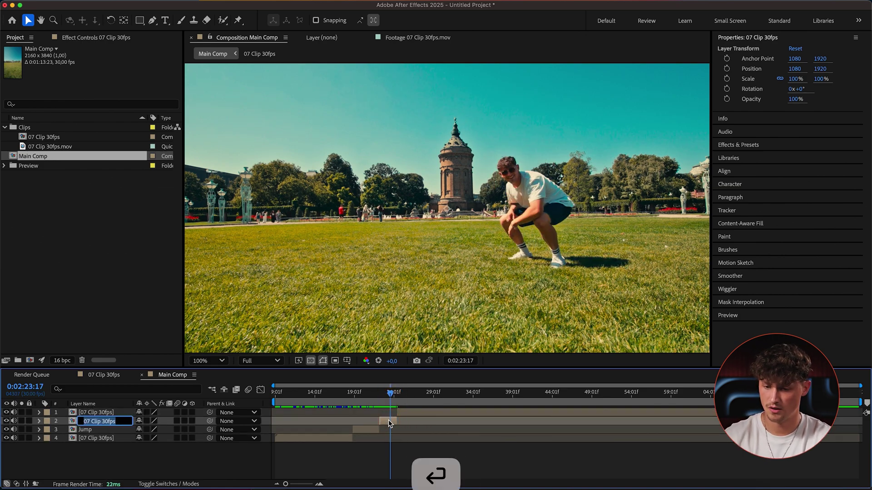
pyautogui.write('Right')
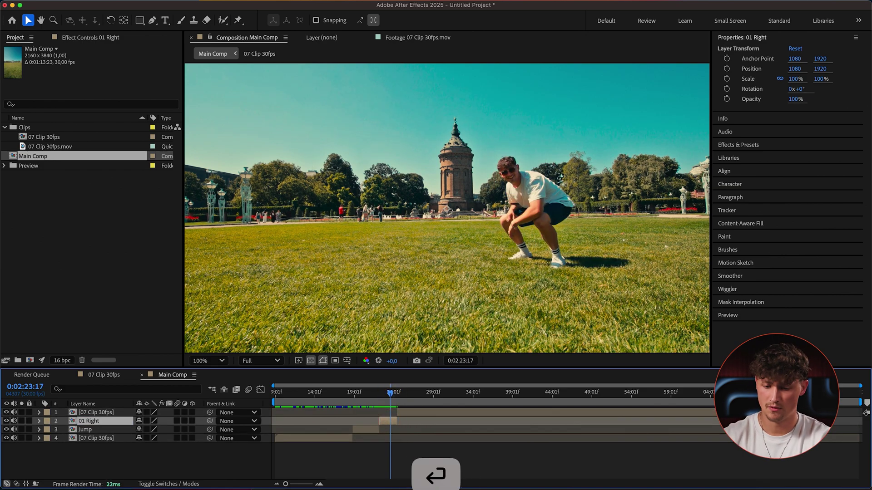
pyautogui.moveTo(390, 393); pyautogui.dragTo(415, 411)
pyautogui.press('super+z')
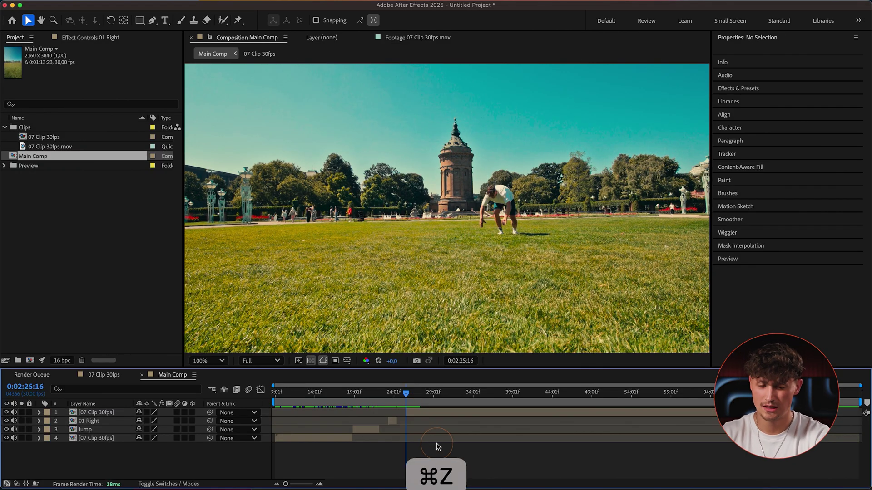
pyautogui.press('super+z')
pyautogui.press('super+z')
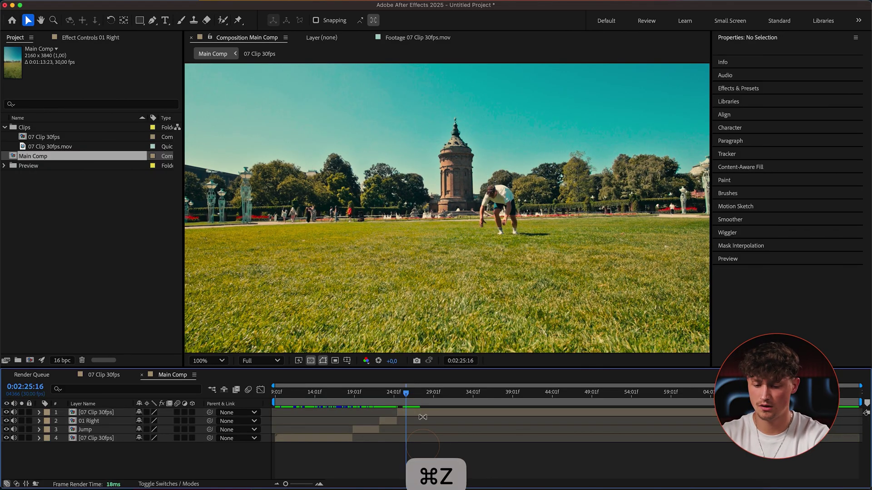
# Isolate the handstand take after 01 Right by trimming the top layer's start and splitting it at 0:02:31:01.
pyautogui.keyDown('shift'); pyautogui.click(395, 410); pyautogui.keyUp('shift')
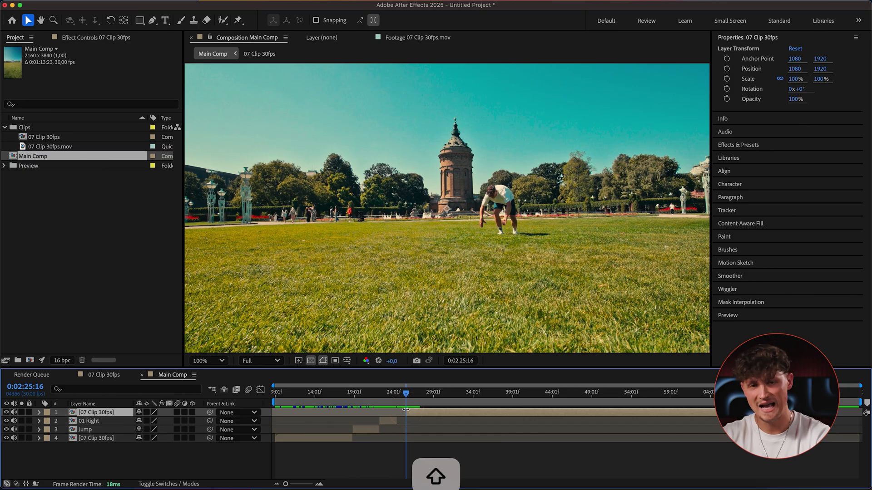
pyautogui.moveTo(406, 399); pyautogui.dragTo(448, 396)
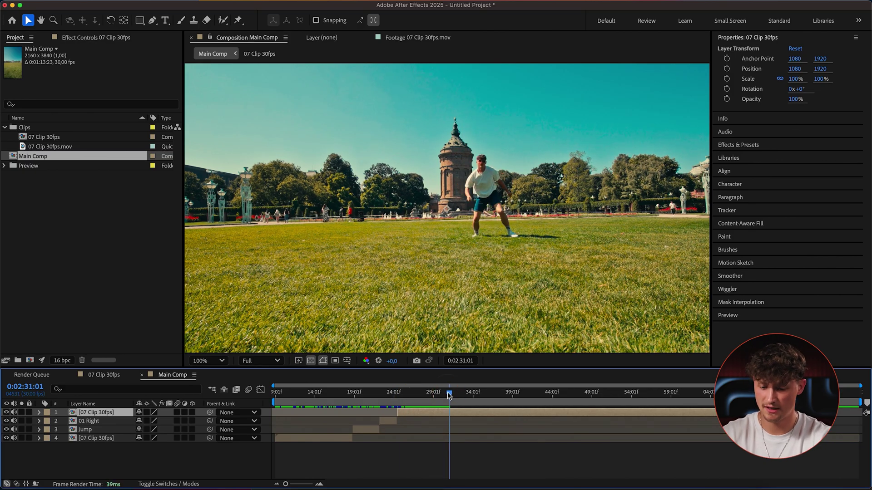
pyautogui.press('super+shift+d')
# Rename the segment following 01 Right as Handstand.
pyautogui.press('Return')
pyautogui.click(434, 420)
pyautogui.press('Return')
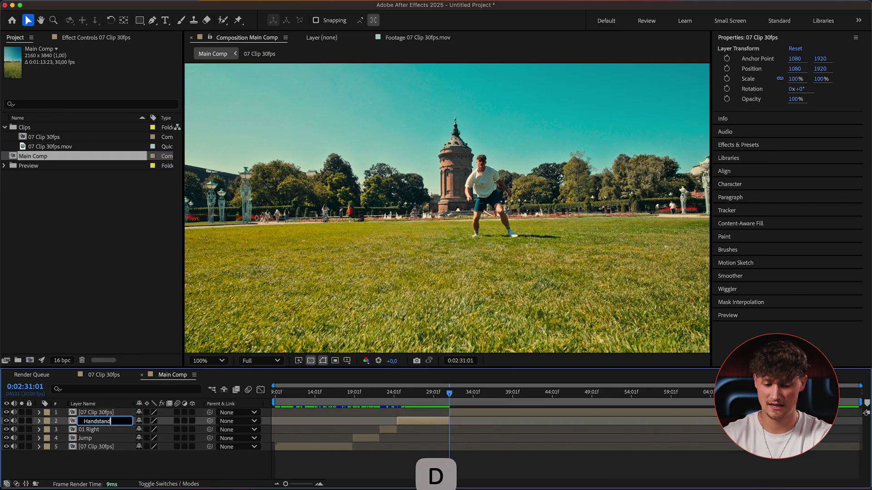
pyautogui.write('Handstand')
pyautogui.press('Return')
# Trim the start of the top footage layer to the close-up crouching take and split it at 0:02:40:12.
pyautogui.moveTo(450, 394); pyautogui.dragTo(502, 391)
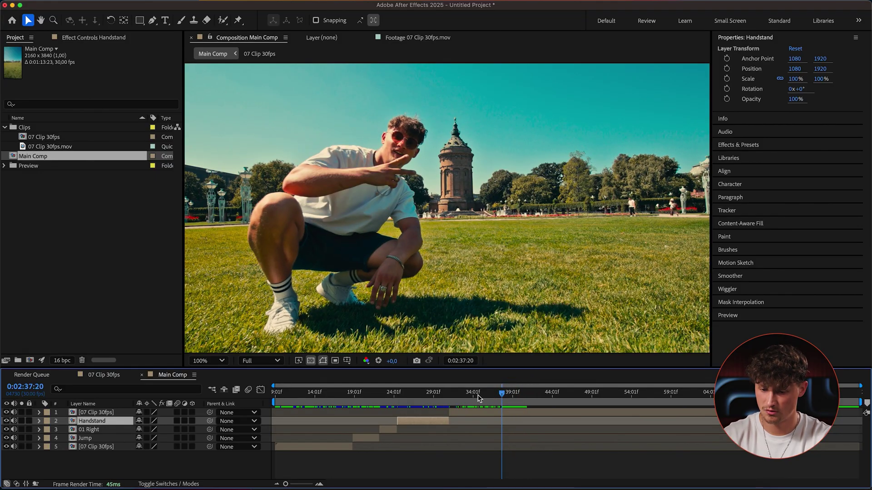
pyautogui.moveTo(448, 410); pyautogui.dragTo(481, 410)
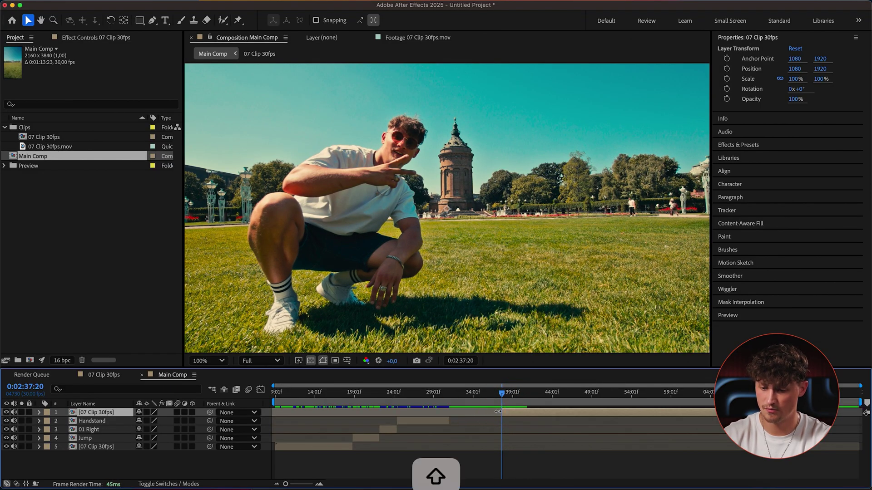
pyautogui.moveTo(498, 411); pyautogui.dragTo(524, 386)
pyautogui.press('super+shift+d')
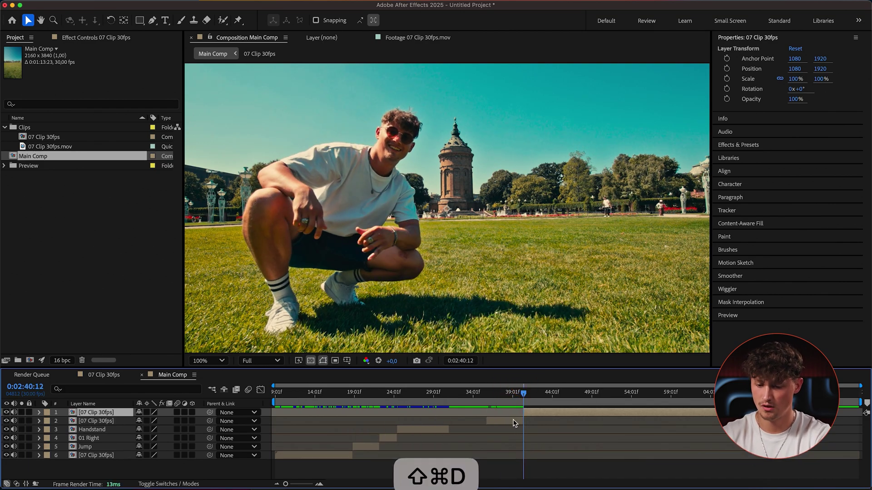
# Rename the isolated close-up crouching segment above Handstand as 01 Left.
pyautogui.click(513, 422)
pyautogui.press('Return')
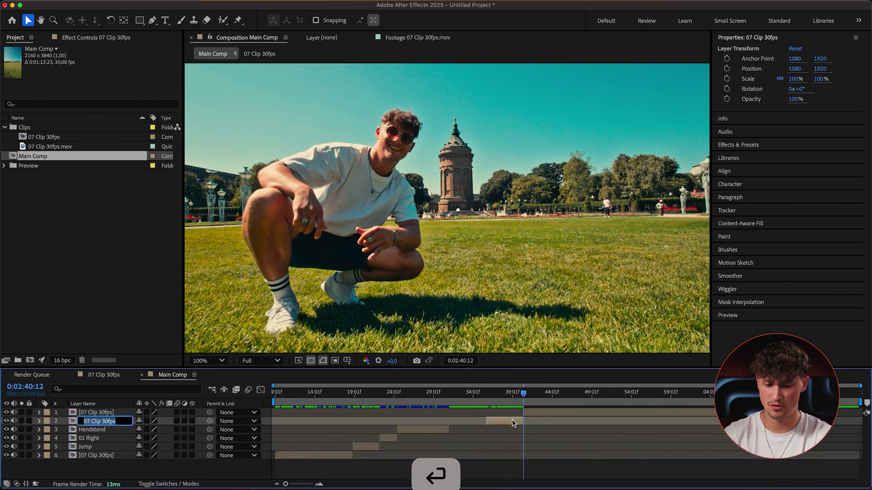
pyautogui.write('01 Left')
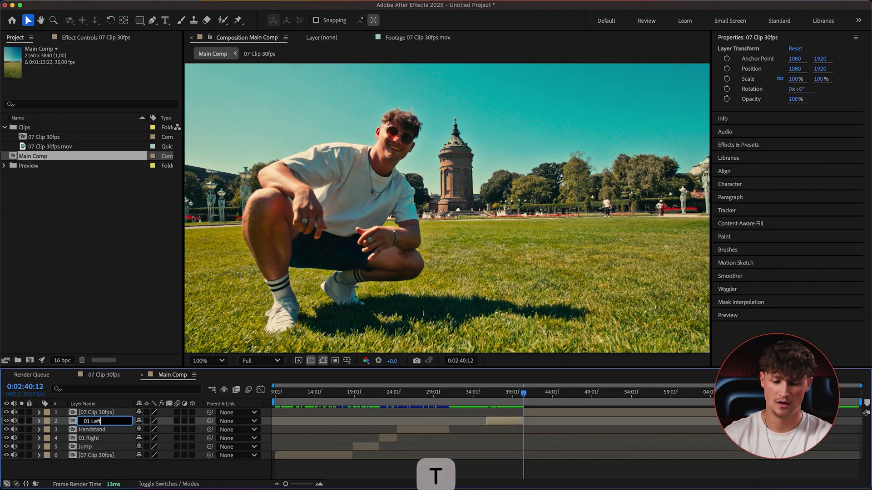
pyautogui.press('Return')
# Isolate the empty-park take on the top footage layer, splitting it at 0:02:50:01, and rename that segment Clean Plate.
pyautogui.moveTo(535, 393); pyautogui.dragTo(601, 398)
pyautogui.press('shift+super+d')
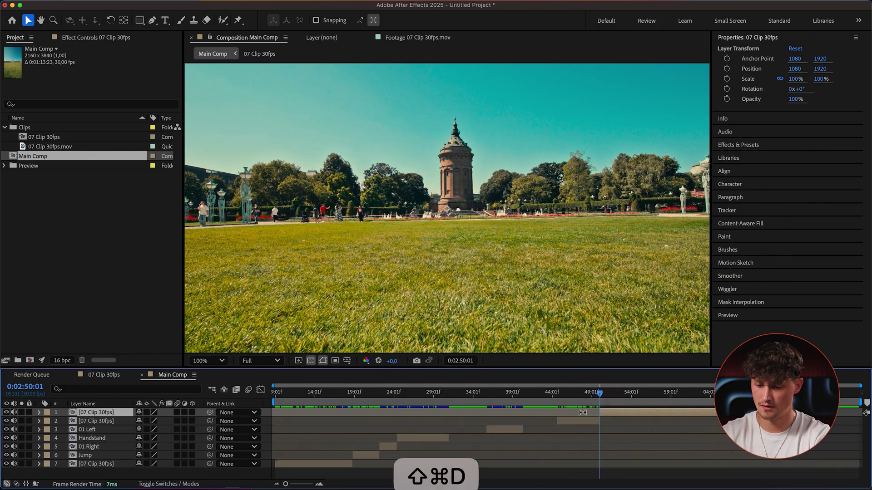
pyautogui.press('Return')
pyautogui.write('Cle')
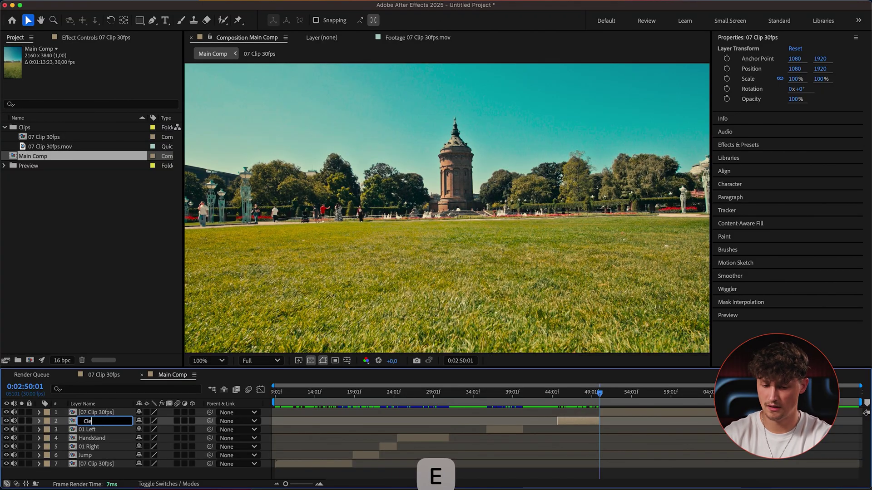
pyautogui.write('an Plate')
pyautogui.press('Return')
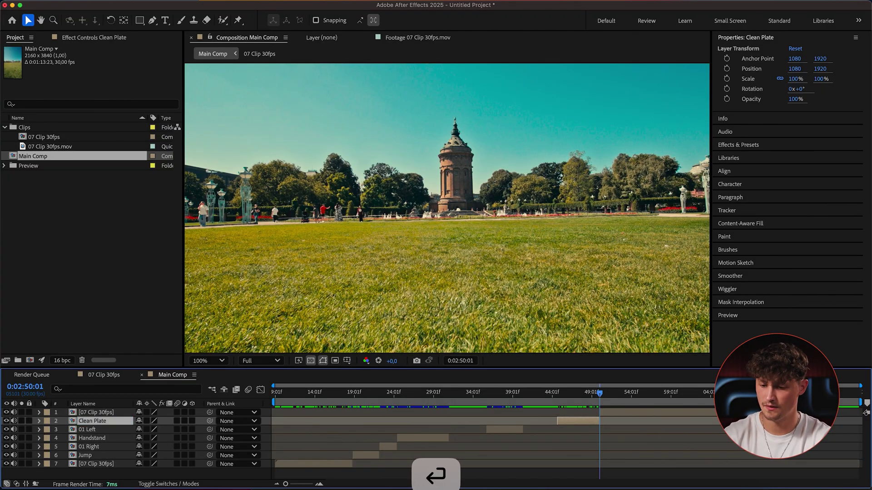
# Trim the top footage layer to the take of the man reaching toward the camera and rename it Camera Grab.
pyautogui.moveTo(628, 397)
pyautogui.mouseDown()
pyautogui.moveTo(600, 398)
pyautogui.moveTo(634, 399)
pyautogui.moveTo(616, 399)
pyautogui.mouseUp()
pyautogui.hotkey('ctrl', 'Up')
pyautogui.press('Return')
pyautogui.press('BackSpace')
pyautogui.write('Camera Grab')
pyautogui.press('Return')
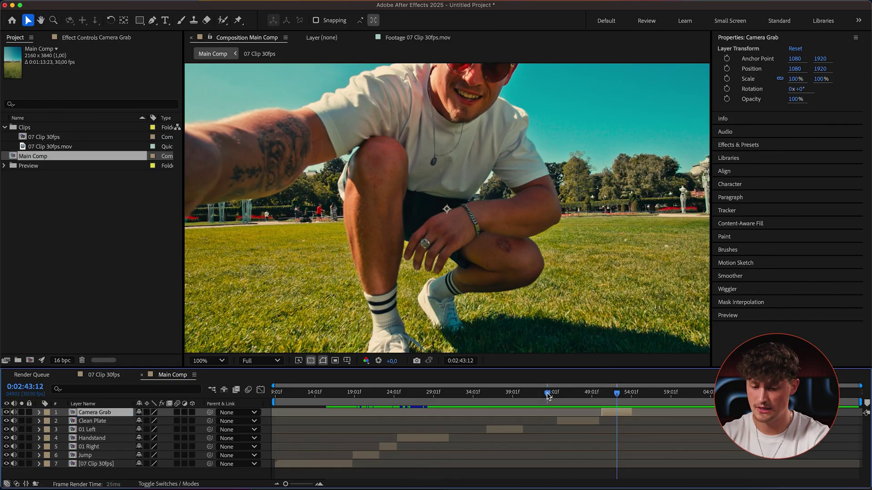
# Split the bottom footage layer at 0:02:12:16, remove the earlier piece and move the rest to start at 0:02:09:01.
pyautogui.press('Home')
pyautogui.moveTo(275, 394)
pyautogui.mouseDown()
pyautogui.moveTo(313, 399)
pyautogui.moveTo(292, 398)
pyautogui.mouseUp()
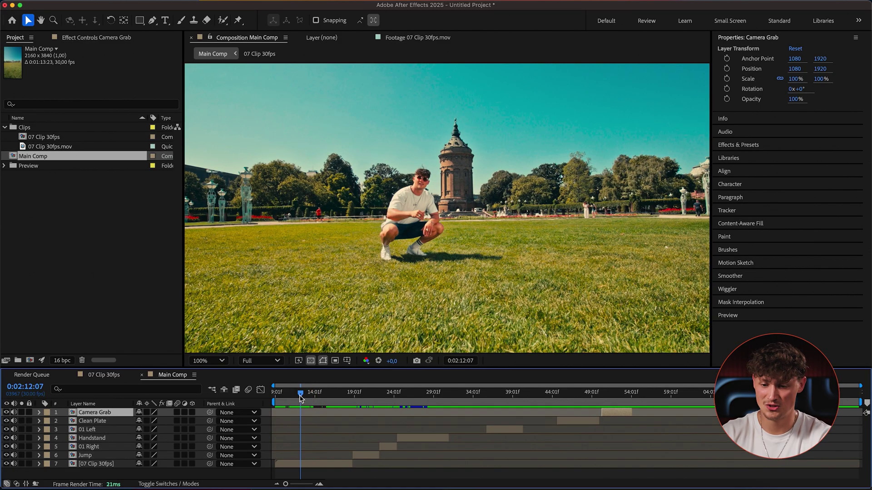
pyautogui.moveTo(300, 399)
pyautogui.mouseDown()
pyautogui.moveTo(293, 398)
pyautogui.moveTo(311, 398)
pyautogui.moveTo(298, 399)
pyautogui.mouseUp()
pyautogui.press('shift+super+d')
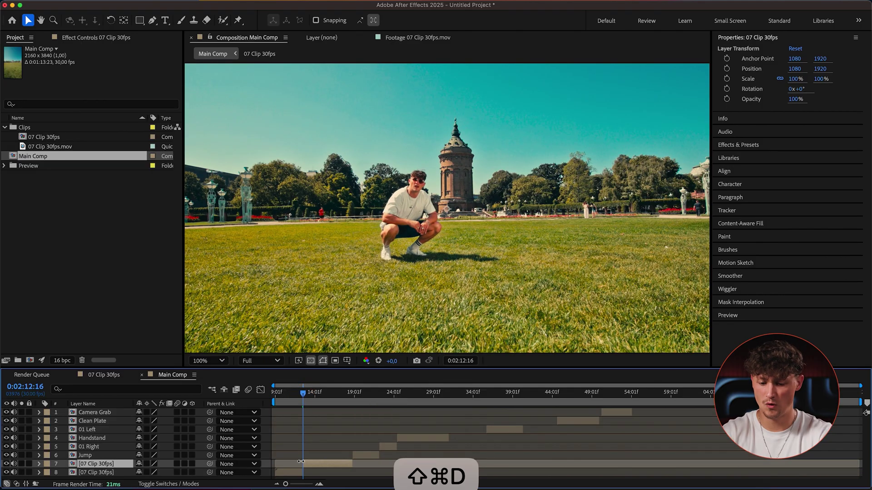
pyautogui.click(299, 463)
pyautogui.click(272, 391)
pyautogui.moveTo(271, 392); pyautogui.dragTo(312, 395)
# Rename the remaining bottom footage segment as 02 Left.
pyautogui.press('Return')
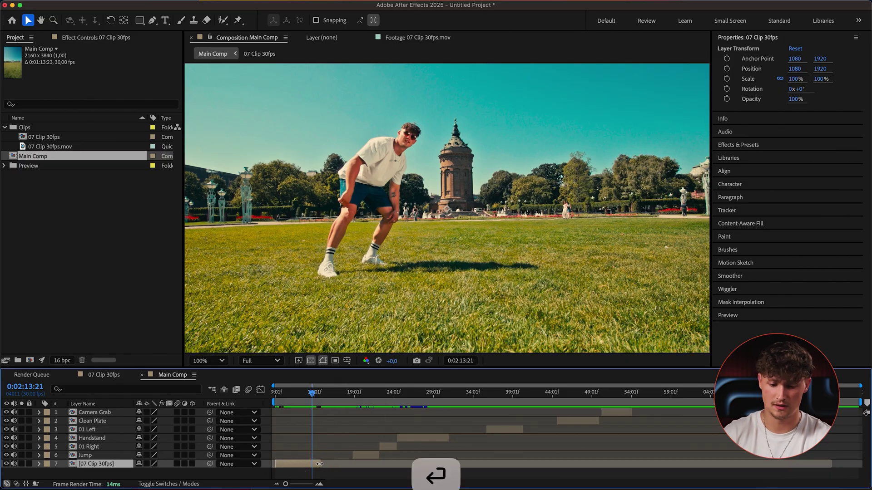
pyautogui.write('02 Left')
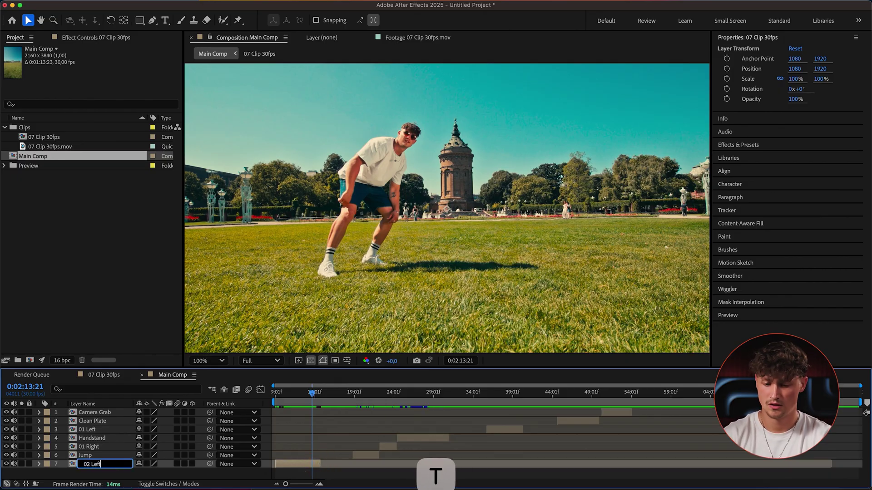
pyautogui.press('Return')
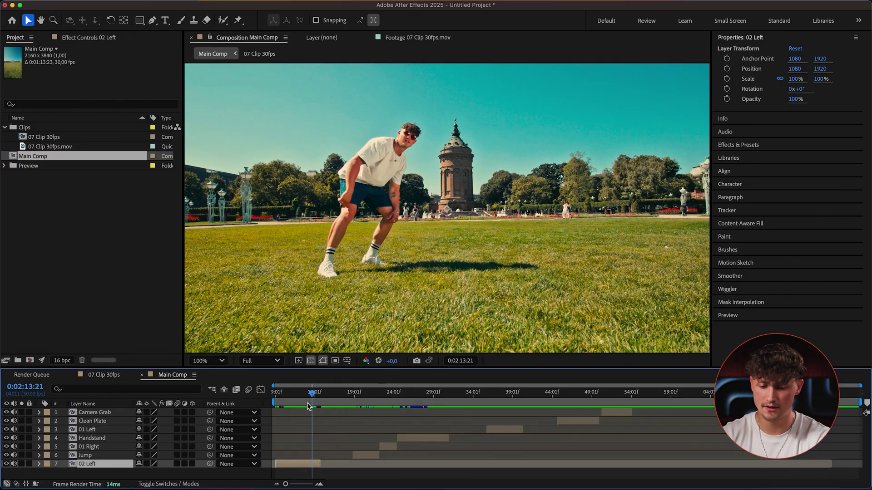
# Slide the Jump, 01 Right, Handstand and 01 Left layers back so each starts at 0:02:09:01.
pyautogui.press('Home')
pyautogui.moveTo(367, 455); pyautogui.dragTo(289, 454)
pyautogui.moveTo(388, 444); pyautogui.dragTo(283, 444)
pyautogui.moveTo(407, 437); pyautogui.dragTo(285, 435)
pyautogui.moveTo(504, 429); pyautogui.dragTo(291, 437)
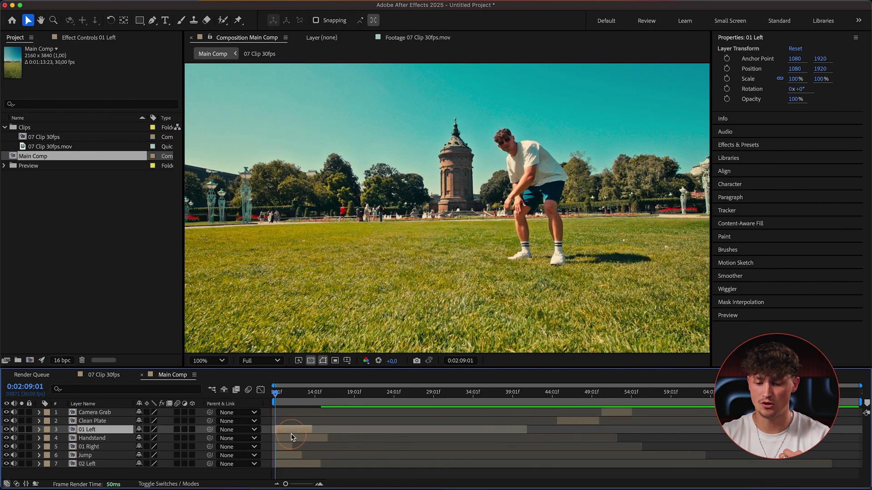
# Align Clean Plate and Camera Grab to start at 0:02:09:01, and place Clean Plate beneath all other layers.
pyautogui.moveTo(580, 421); pyautogui.dragTo(298, 420)
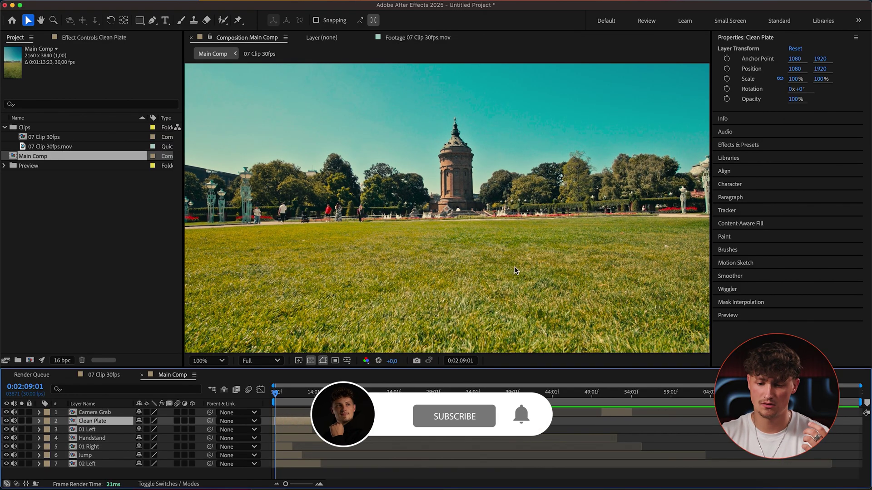
pyautogui.scroll(-2, 514, 266)
pyautogui.moveTo(616, 412); pyautogui.dragTo(289, 427)
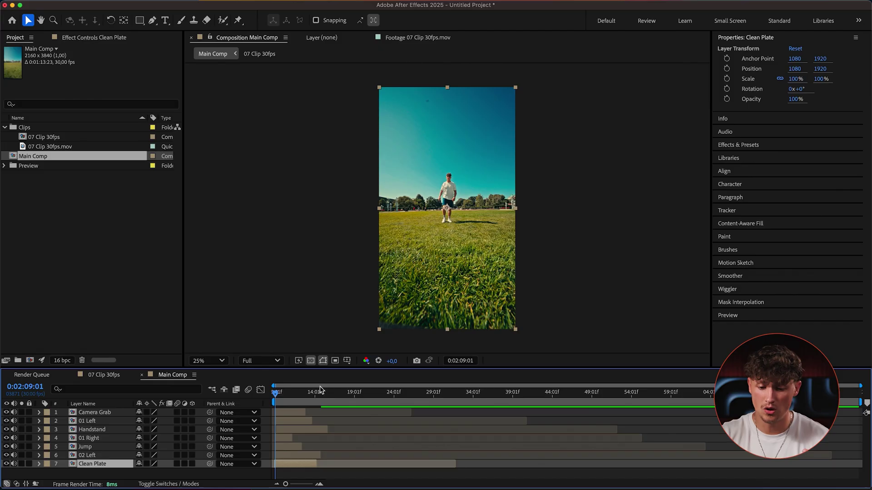
# Preview the stacked takes and shift Camera Grab later so it starts about 4 seconds after the other layers.
pyautogui.click(293, 391)
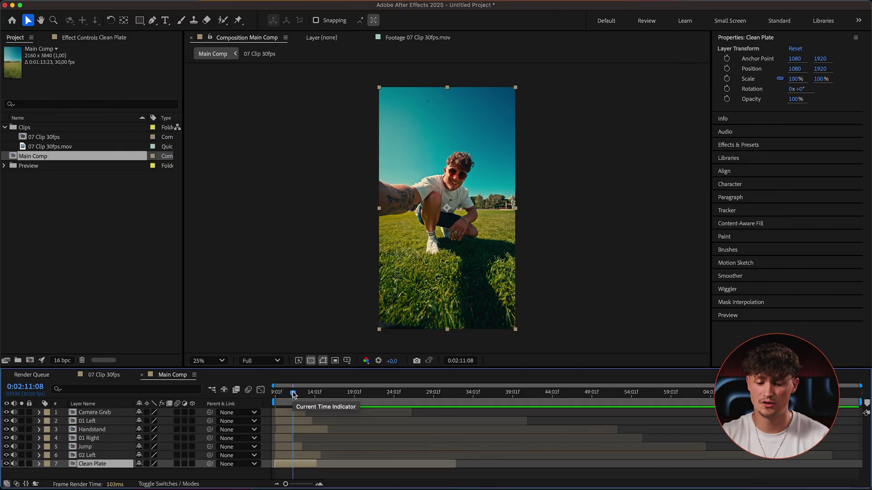
pyautogui.moveTo(292, 394); pyautogui.dragTo(275, 393)
pyautogui.press('space')
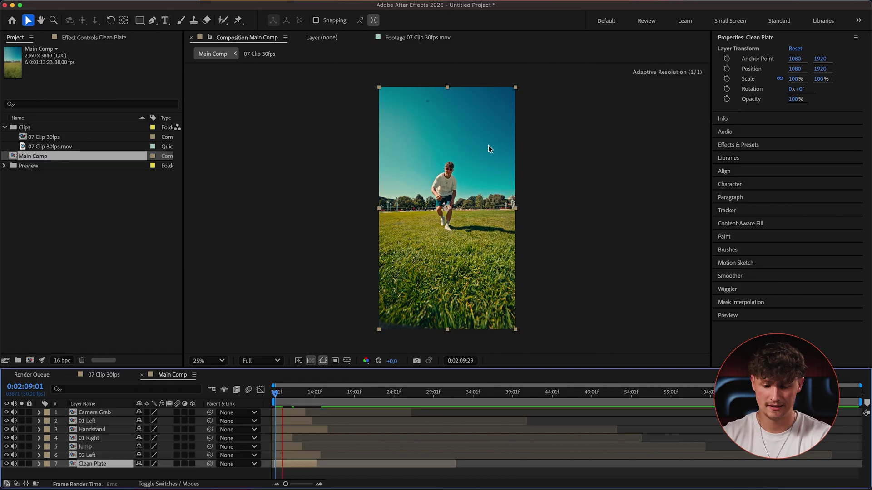
pyautogui.press('1')
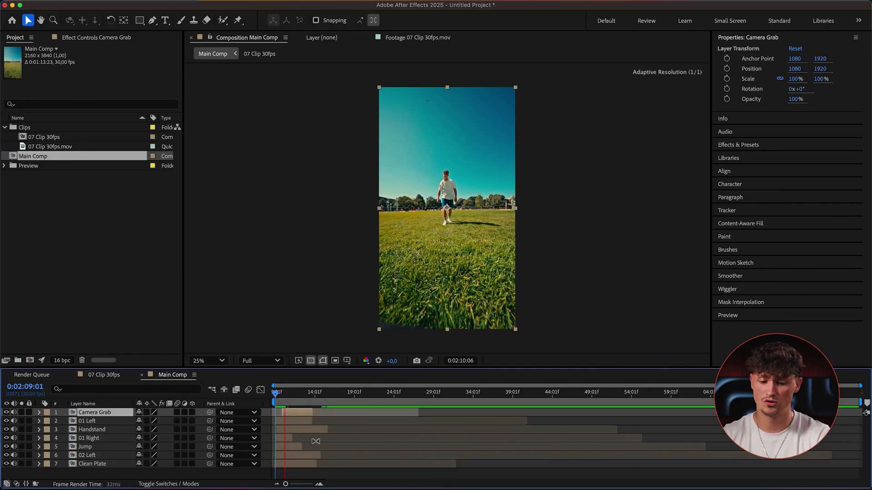
pyautogui.press('space')
pyautogui.hotkey('alt', 'pagedown')
pyautogui.hotkey('alt', 'pagedown')
pyautogui.hotkey('alt', 'pagedown')
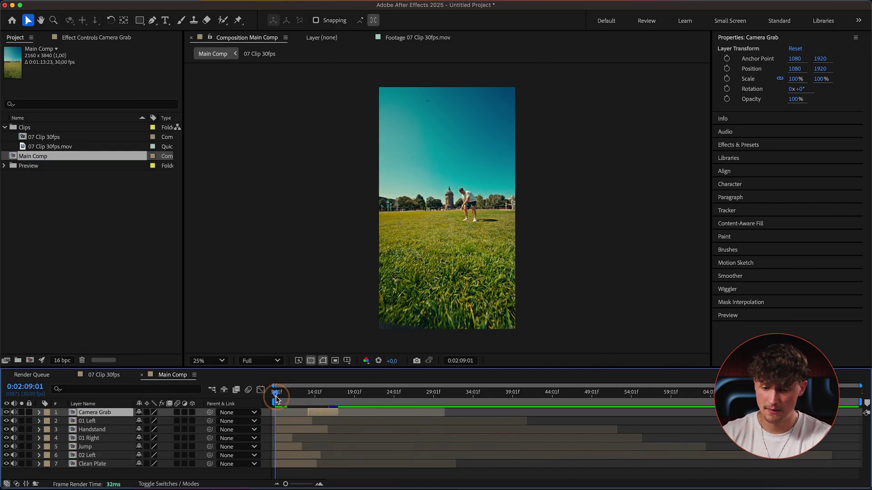
# Try masking the crouching man and his shadow on 01 Left at 0:02:09:16 with a Pen path, tighten its tower-side edge and preview it.
pyautogui.press('.')
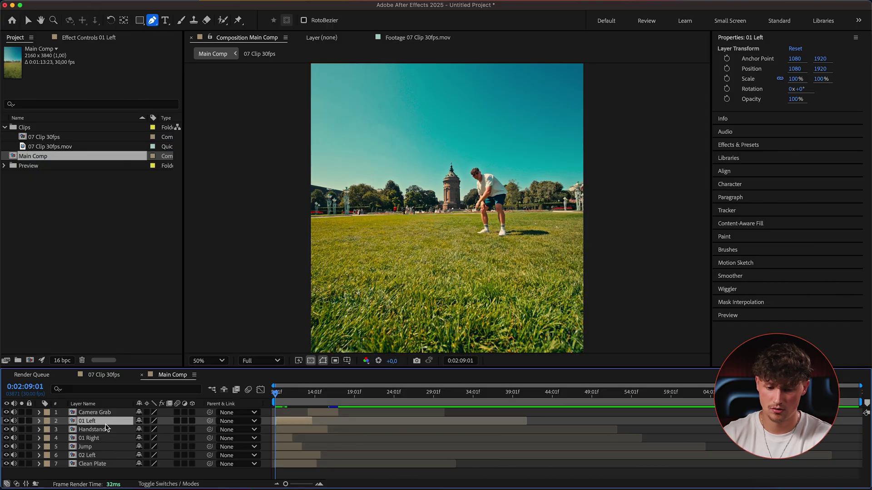
pyautogui.click(278, 392)
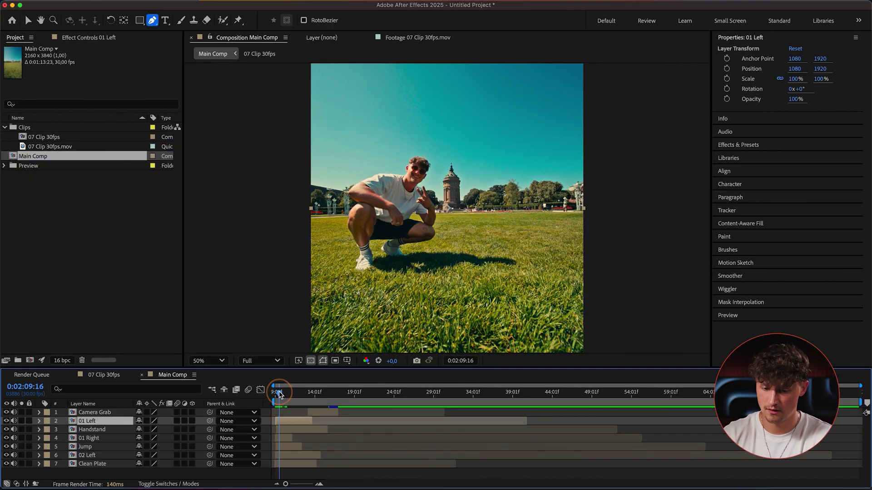
pyautogui.click(394, 150)
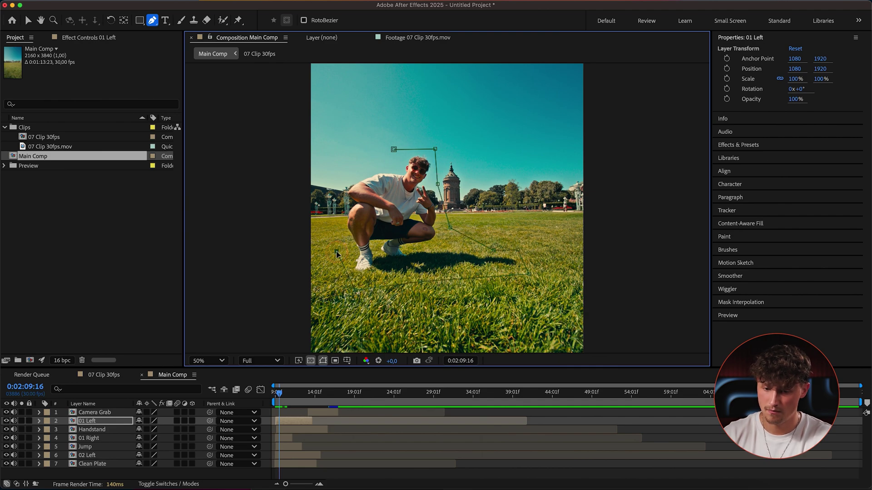
pyautogui.click(447, 227)
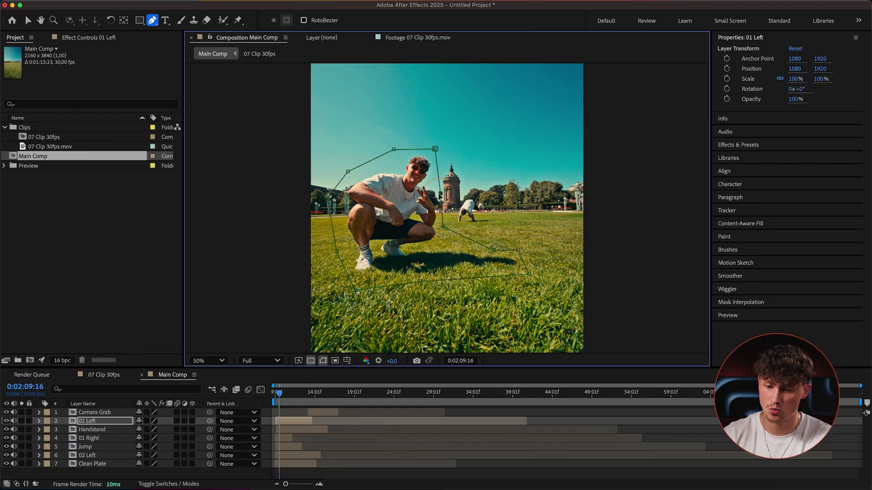
pyautogui.click(434, 156)
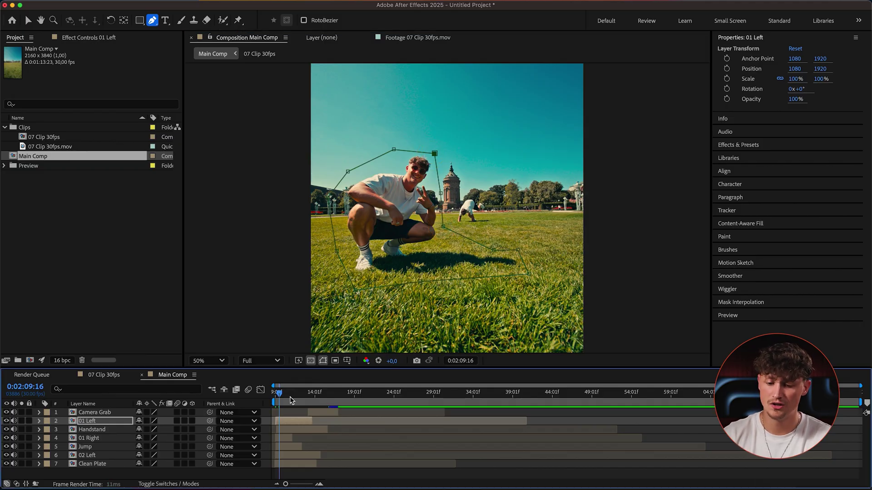
pyautogui.press('space')
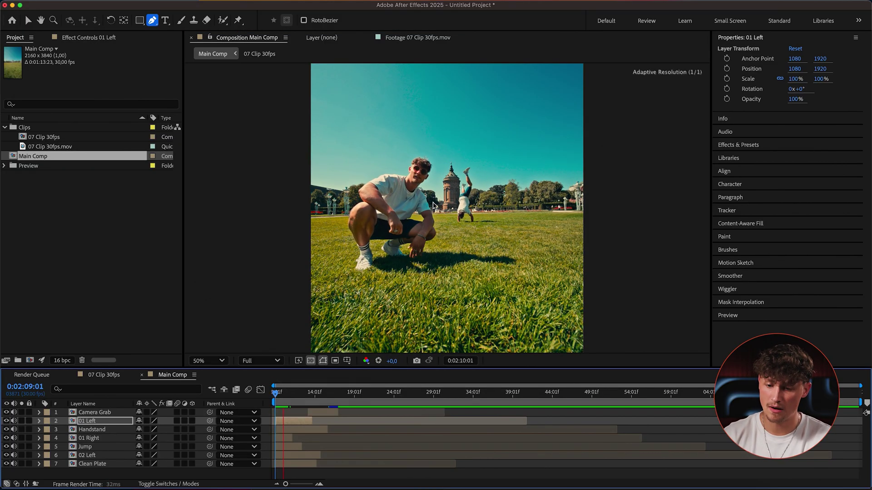
pyautogui.press('space')
pyautogui.press('space')
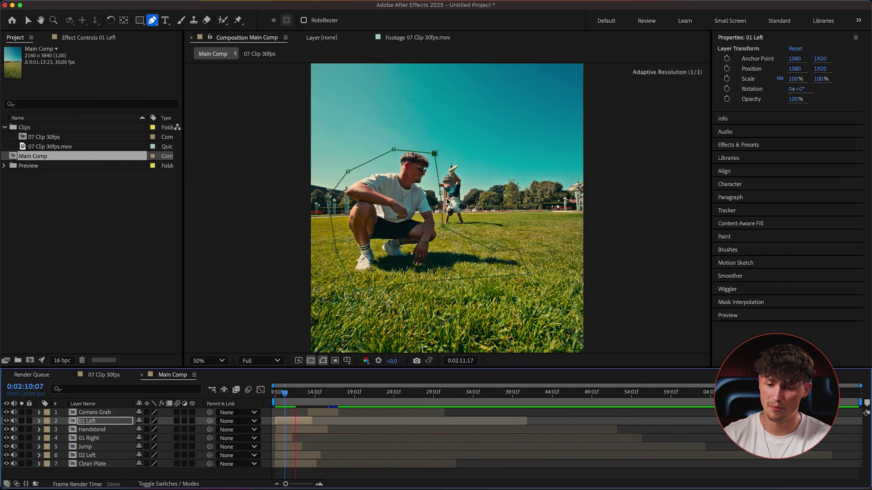
pyautogui.click(441, 196)
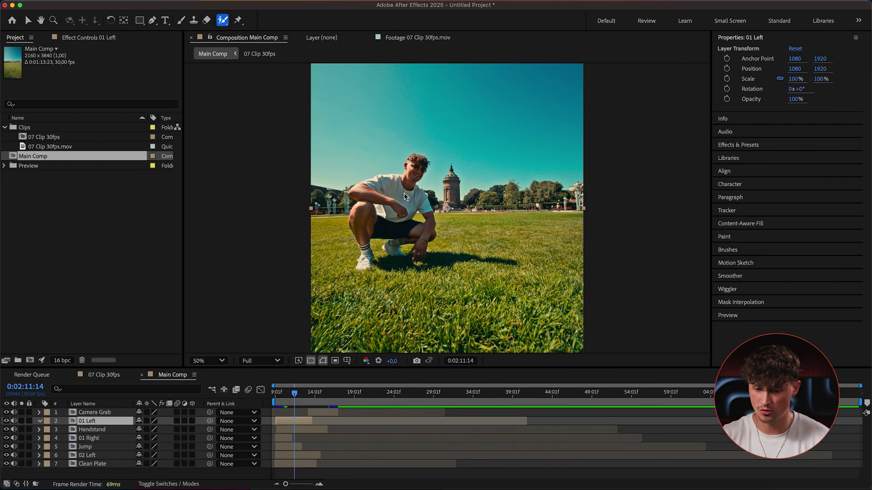
# Open 01 Left in its layer view and Roto Brush the crouching man's body as foreground at composition time 0:02:11:14.
pyautogui.doubleClick(405, 196)
pyautogui.moveTo(405, 196); pyautogui.dragTo(400, 154)
pyautogui.scroll(2, 409, 100)
pyautogui.moveTo(409, 100); pyautogui.dragTo(382, 123)
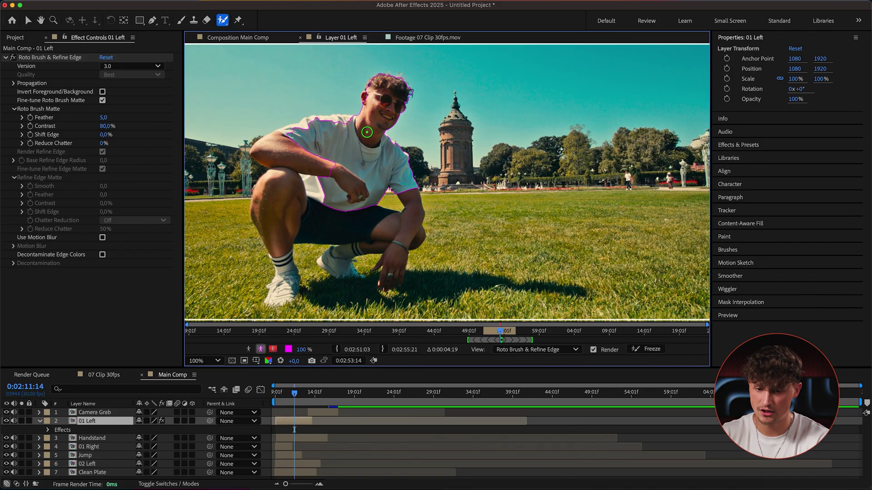
pyautogui.moveTo(283, 171); pyautogui.dragTo(282, 243)
pyautogui.moveTo(280, 284); pyautogui.dragTo(283, 235)
pyautogui.moveTo(336, 261)
pyautogui.mouseDown()
pyautogui.moveTo(366, 231)
pyautogui.moveTo(389, 273)
pyautogui.moveTo(444, 234)
pyautogui.mouseUp()
# Extend the Roto Brush foreground over the man's shadow and the area around his front shoe, and enlarge the brush.
pyautogui.press('space')
pyautogui.moveTo(499, 251); pyautogui.dragTo(578, 259)
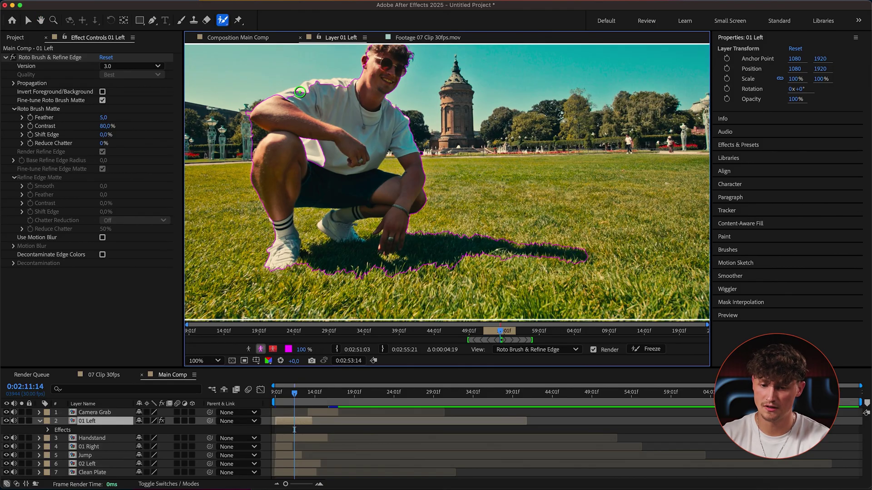
pyautogui.moveTo(311, 89); pyautogui.dragTo(373, 91)
pyautogui.press('space')
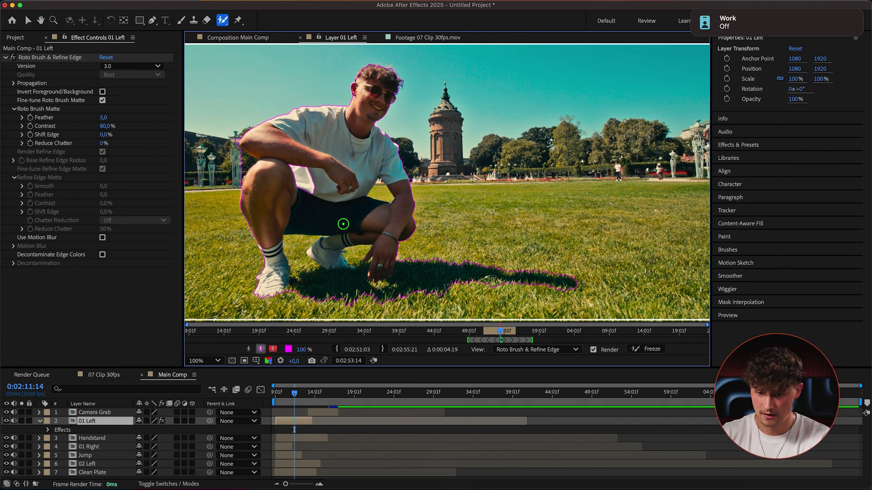
pyautogui.moveTo(266, 296); pyautogui.dragTo(314, 290)
pyautogui.press('alt')
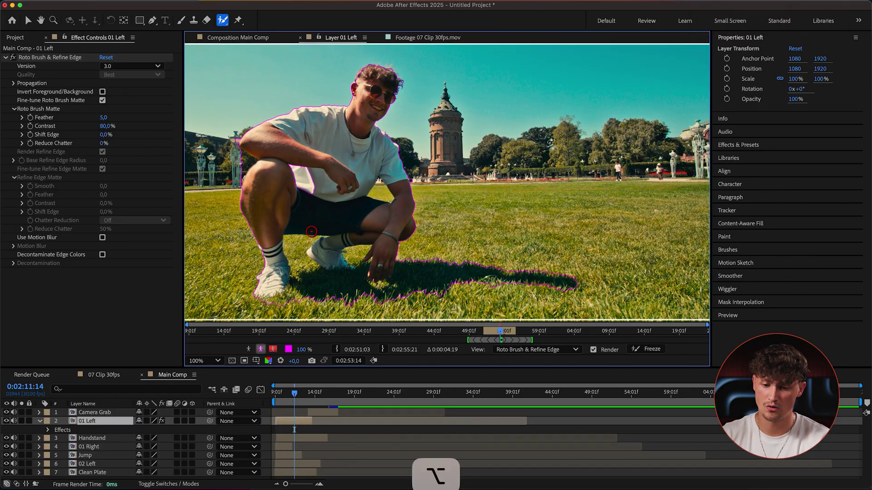
pyautogui.moveTo(311, 222)
pyautogui.mouseDown()
pyautogui.moveTo(326, 196)
pyautogui.moveTo(315, 227)
pyautogui.mouseUp()
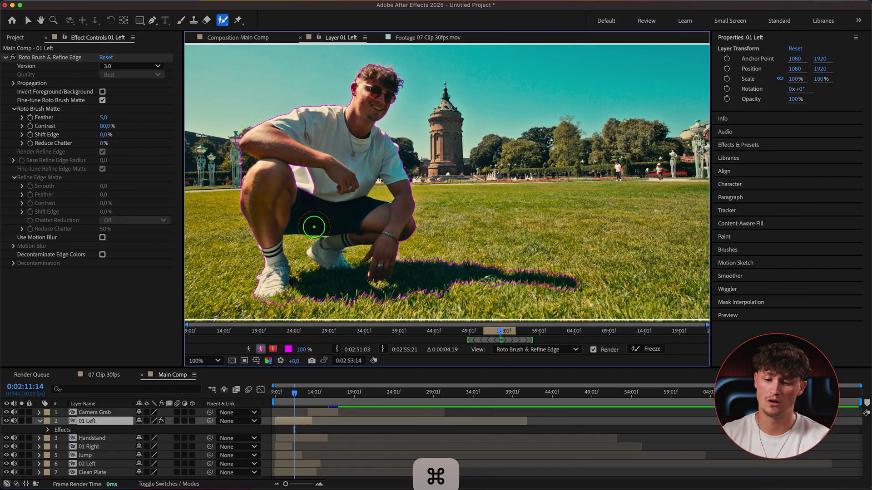
# Propagate the Roto Brush selection on 01 Left forward through the frames of its span.
pyautogui.press('space')
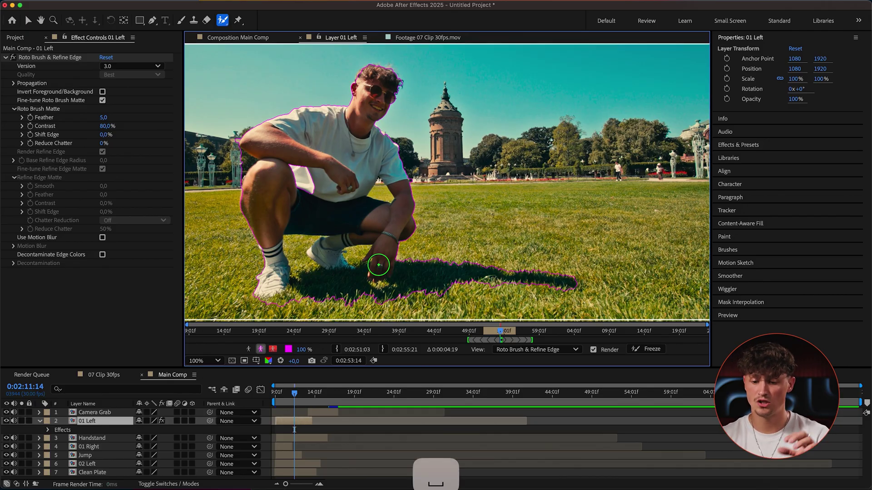
pyautogui.press('space')
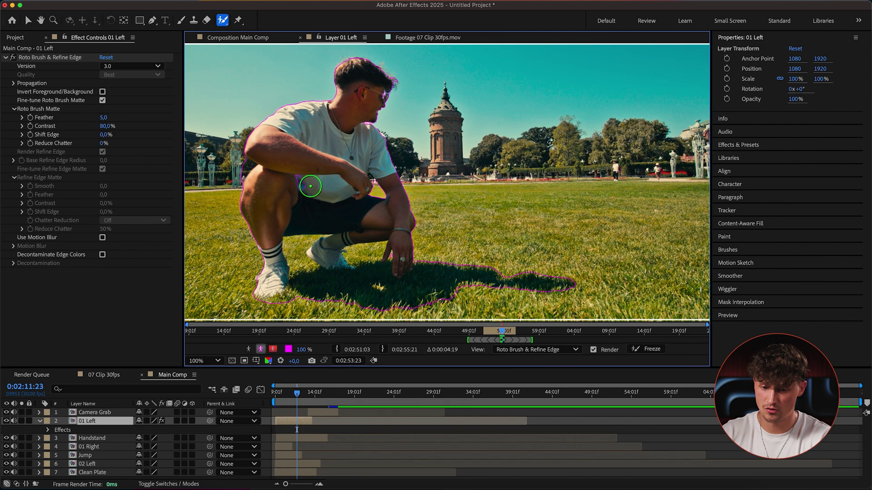
pyautogui.press('super+z')
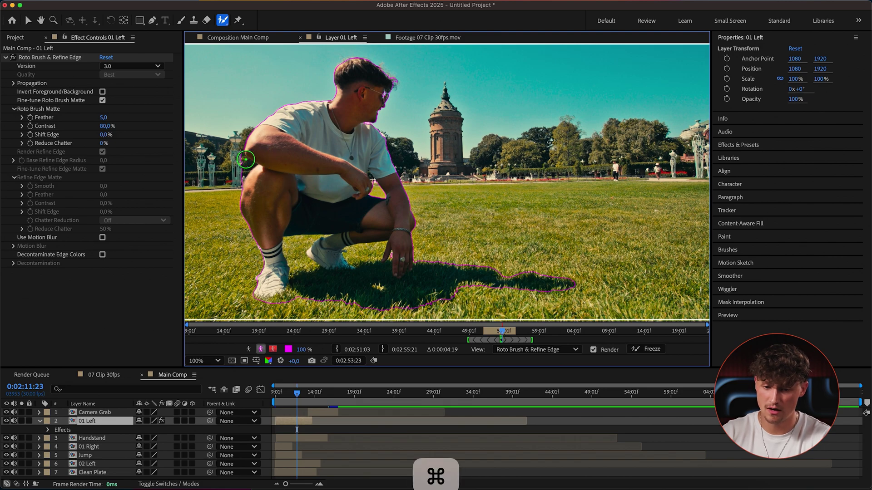
pyautogui.press('space')
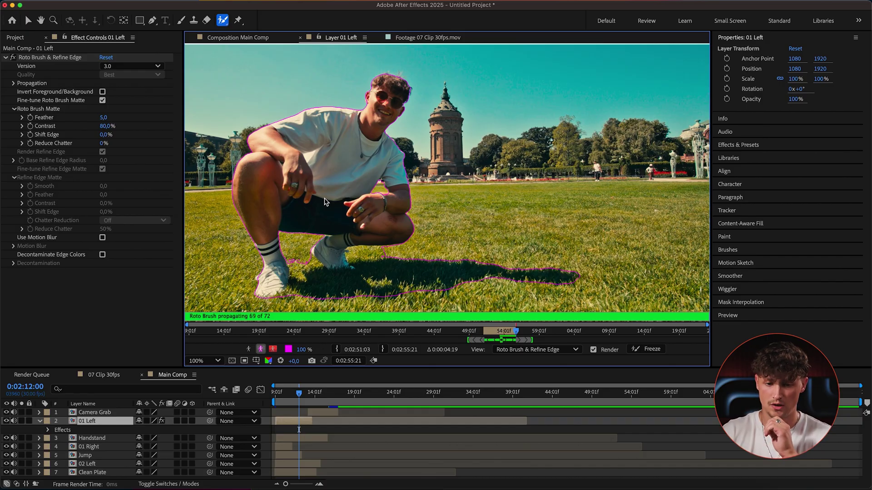
# Preview the propagated 01 Left cutout in Main Comp and inspect the area under the man's arm at 0:02:09:23.
pyautogui.press('space')
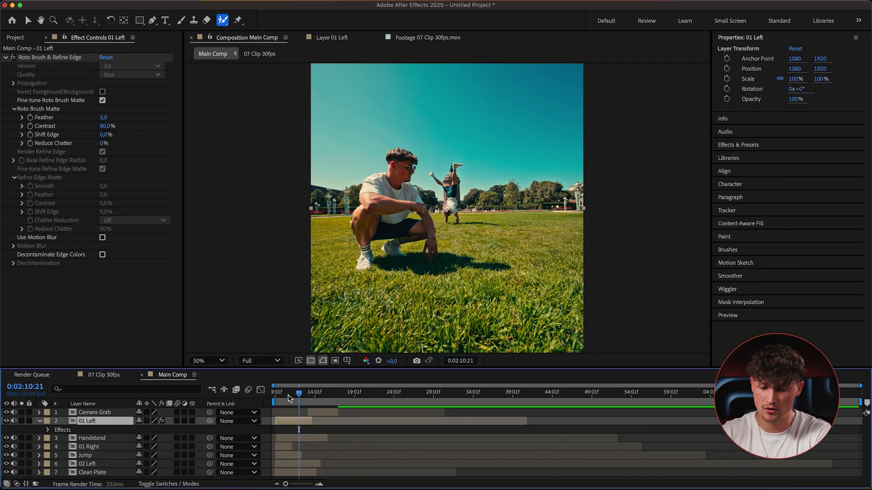
pyautogui.press('space')
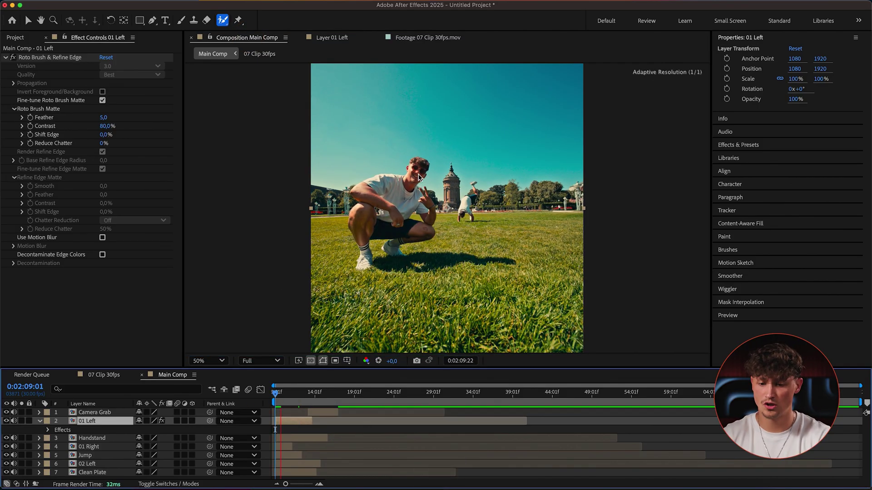
pyautogui.press('space')
pyautogui.scroll(4, 377, 195)
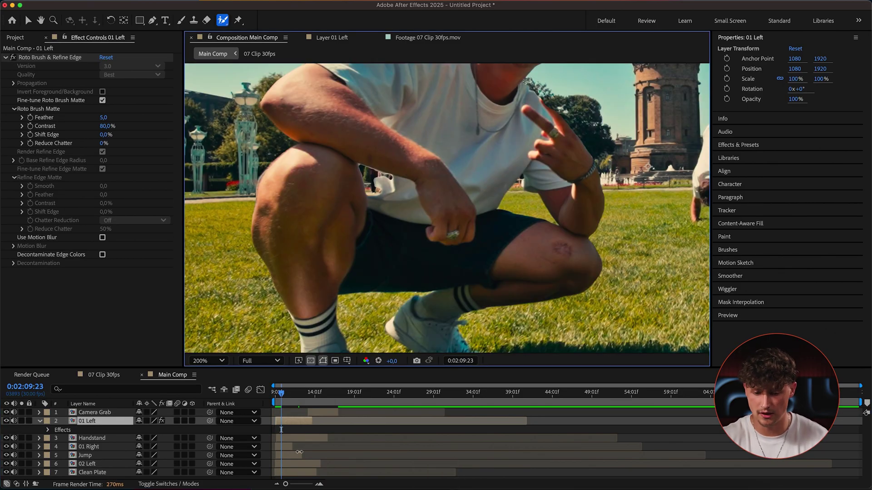
# Reopen 01 Left in its layer view, unfreeze the Roto Brush and add the missing shirt area between arm and knee at 0:02:10:09.
pyautogui.doubleClick(344, 129)
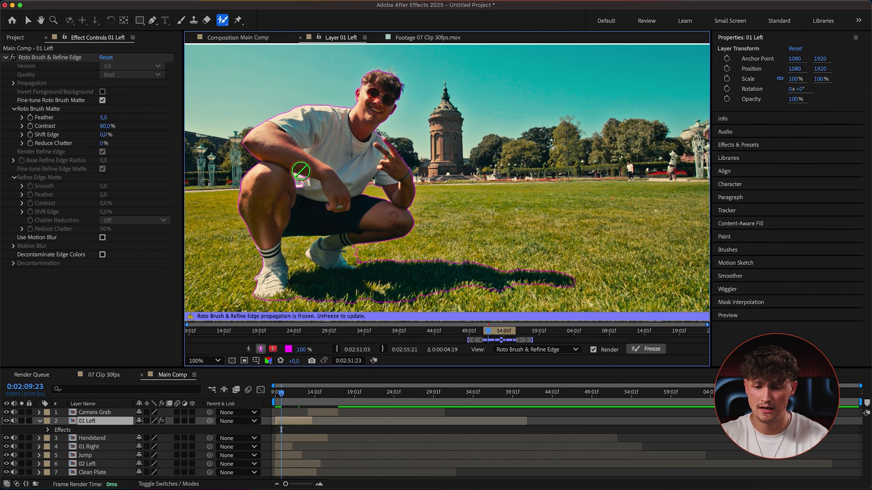
pyautogui.click(634, 349)
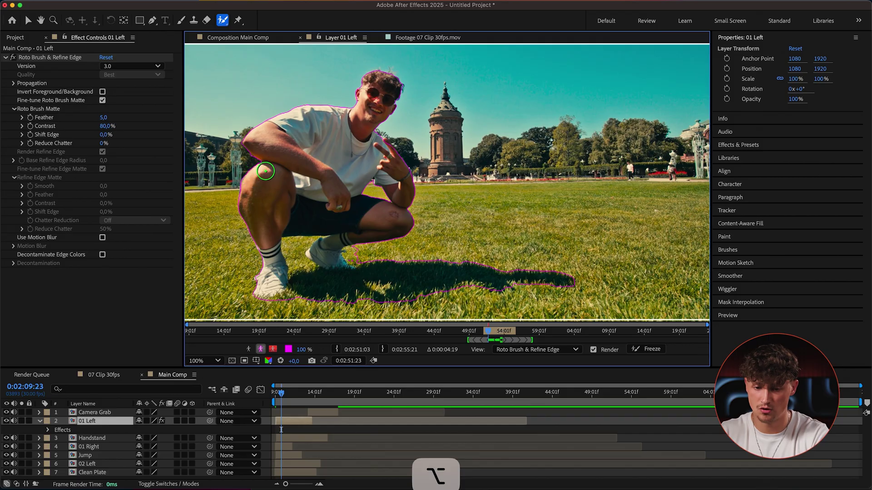
pyautogui.press('space')
pyautogui.moveTo(301, 191); pyautogui.dragTo(304, 157)
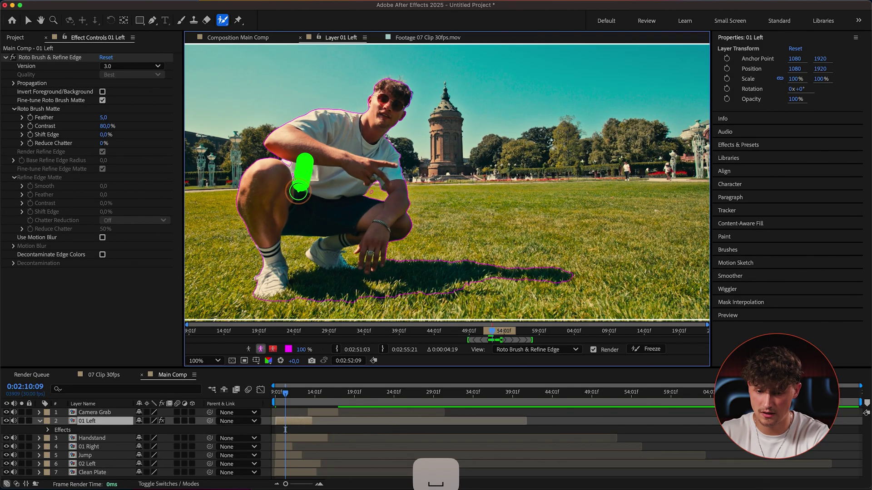
pyautogui.press('space')
pyautogui.press('space')
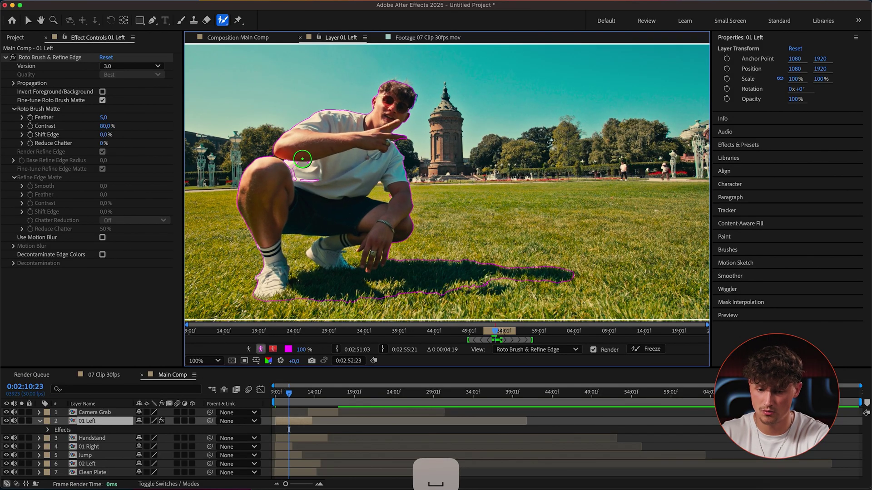
# Add the missing shirt patch beneath the arm to the 01 Left foreground at 0:02:11:17 and freeze the propagation again.
pyautogui.press('space')
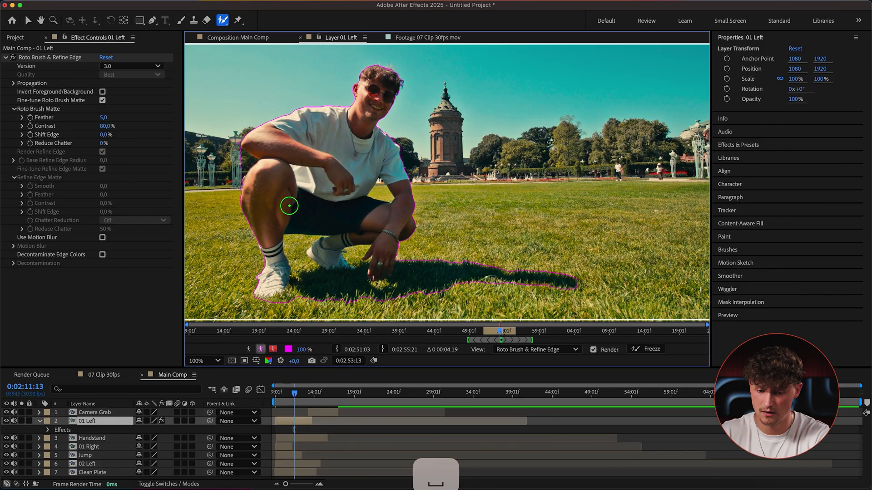
pyautogui.press('space')
pyautogui.moveTo(310, 185); pyautogui.dragTo(301, 159)
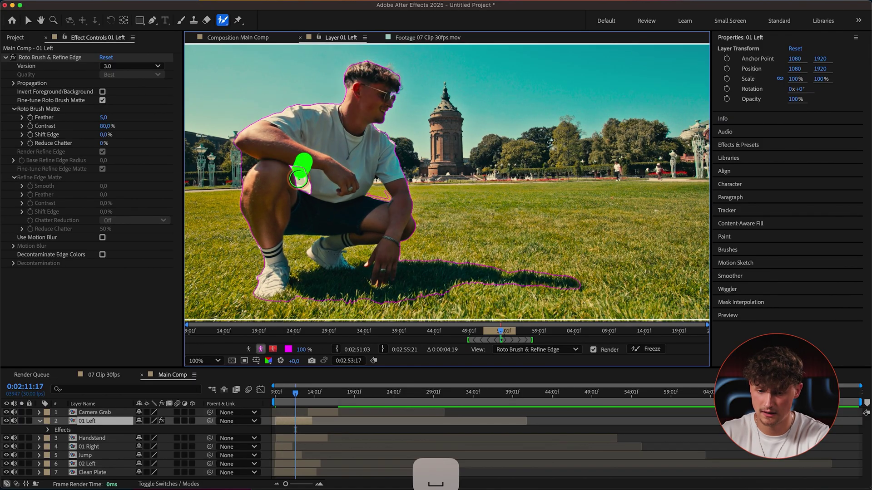
pyautogui.press('space')
pyautogui.press('space')
pyautogui.moveTo(501, 331); pyautogui.dragTo(485, 335)
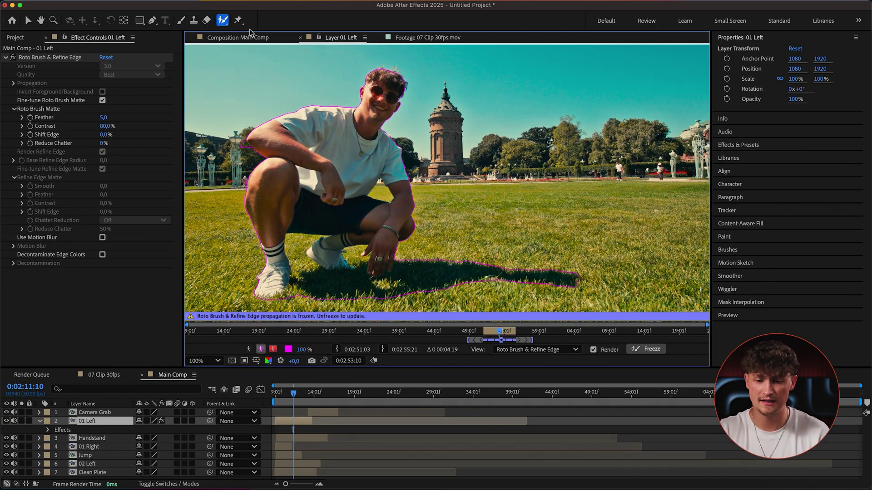
# Return to Main Comp, set the preview resolution to Half and play the corrected 01 Left cutout.
pyautogui.click(250, 35)
pyautogui.click(276, 363)
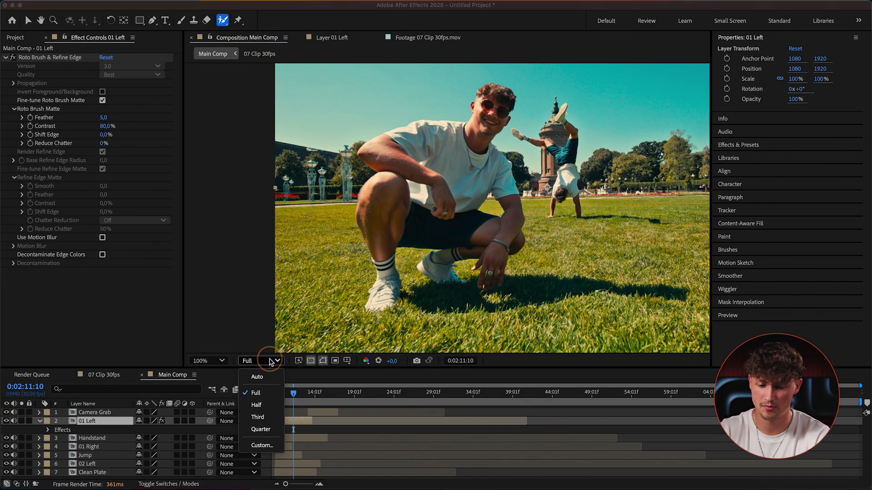
pyautogui.click(255, 404)
pyautogui.press('space')
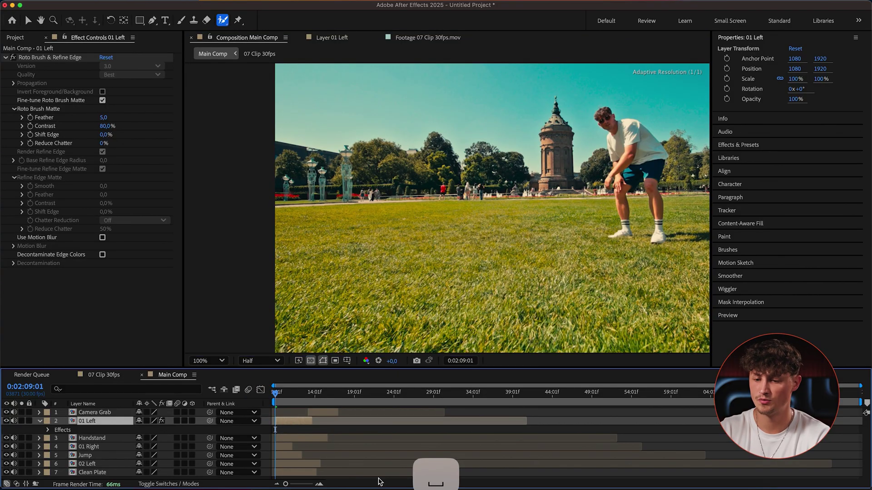
pyautogui.scroll(-2, 460, 210)
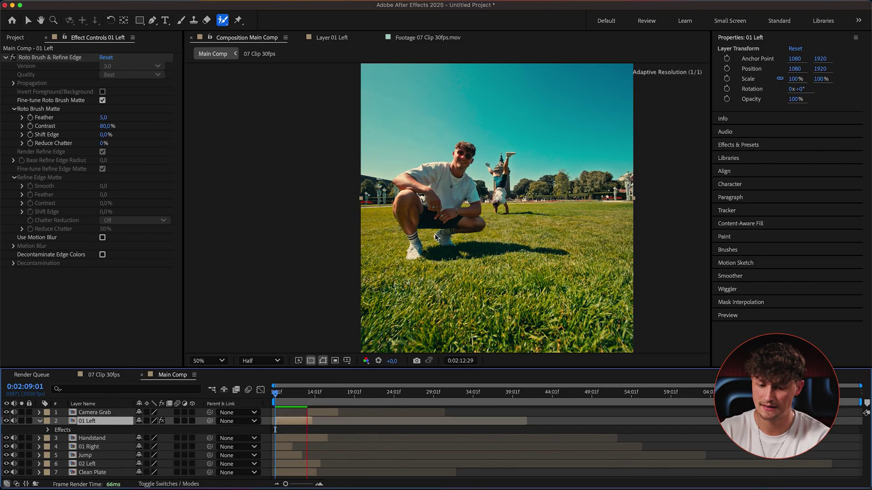
pyautogui.press('space')
# Open the Handstand layer in its layer view at 0:02:11:02 and set the Main Comp resolution to Full for Roto Brush work.
pyautogui.moveTo(303, 390); pyautogui.dragTo(291, 397)
pyautogui.click(285, 440)
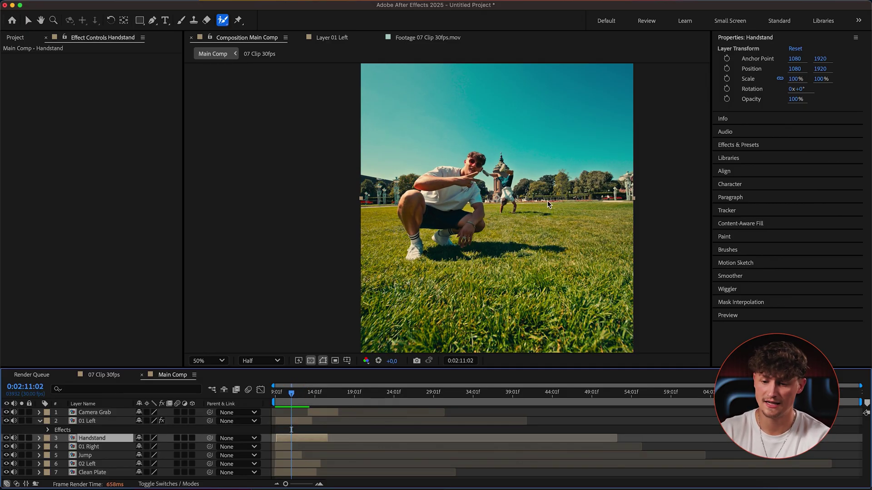
pyautogui.doubleClick(510, 195)
pyautogui.click(472, 159)
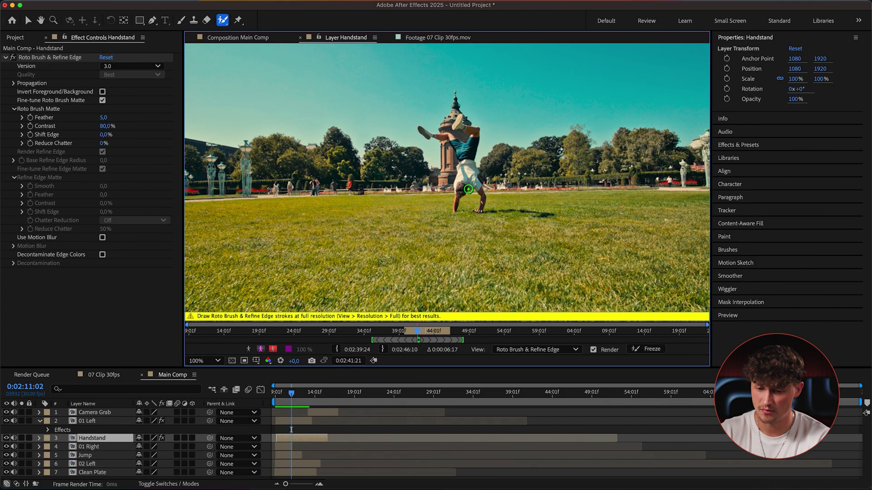
pyautogui.click(245, 38)
pyautogui.click(253, 360)
pyautogui.click(253, 391)
pyautogui.click(432, 36)
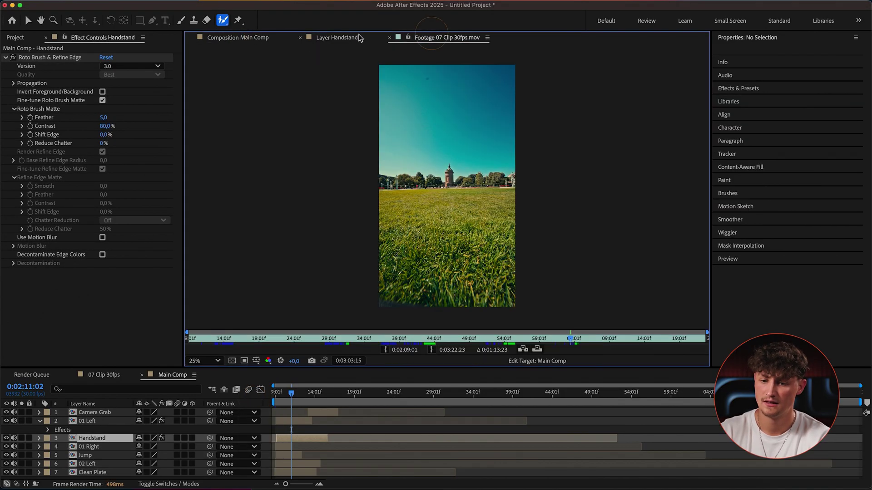
pyautogui.click(356, 37)
# Roto Brush the handstanding man's legs, body, supporting arm and ground shadow as foreground on the Handstand layer.
pyautogui.moveTo(430, 136); pyautogui.dragTo(476, 157)
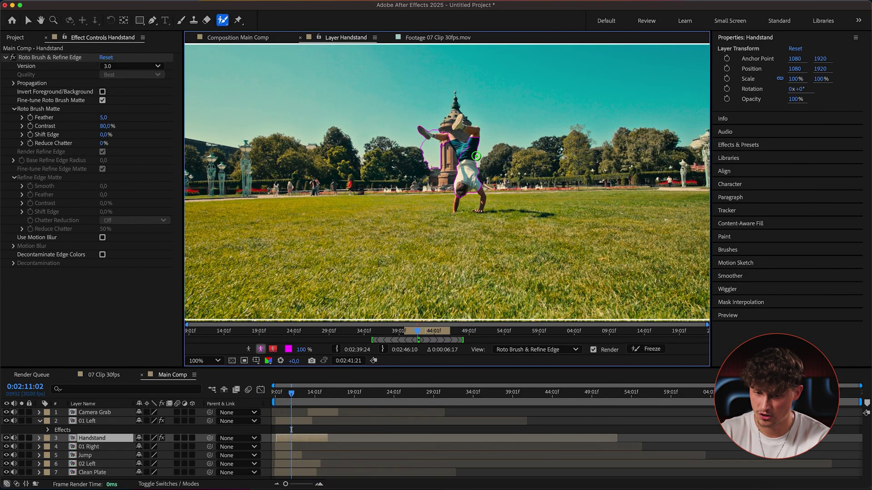
pyautogui.scroll(2, 481, 146)
pyautogui.moveTo(456, 232)
pyautogui.mouseDown()
pyautogui.moveTo(563, 282)
pyautogui.moveTo(600, 285)
pyautogui.moveTo(523, 305)
pyautogui.mouseUp()
pyautogui.moveTo(436, 250); pyautogui.dragTo(430, 282)
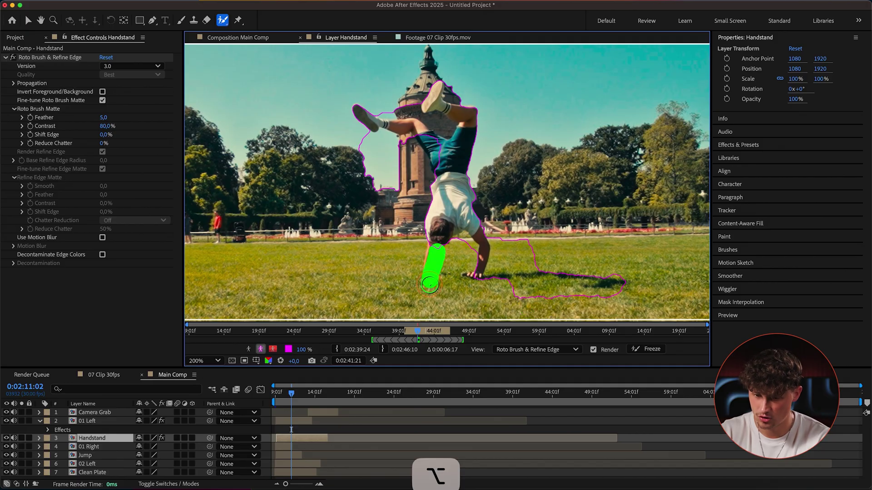
# Subtract the sky and tower around the man's legs from the Handstand selection and add back his thigh and shorts.
pyautogui.keyDown('alt'); pyautogui.moveTo(388, 151); pyautogui.dragTo(381, 193); pyautogui.keyUp('alt')
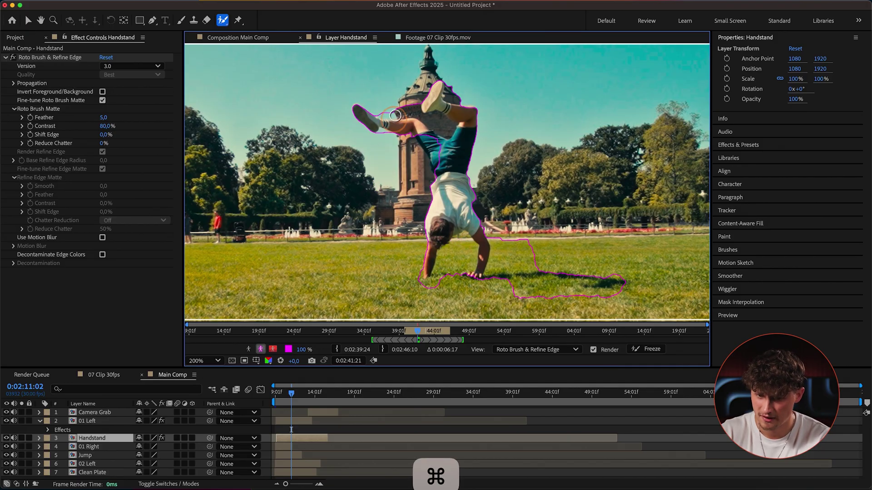
pyautogui.keyDown('alt'); pyautogui.moveTo(436, 126); pyautogui.dragTo(403, 109); pyautogui.keyUp('alt')
pyautogui.keyDown('alt'); pyautogui.moveTo(462, 100); pyautogui.dragTo(454, 95); pyautogui.keyUp('alt')
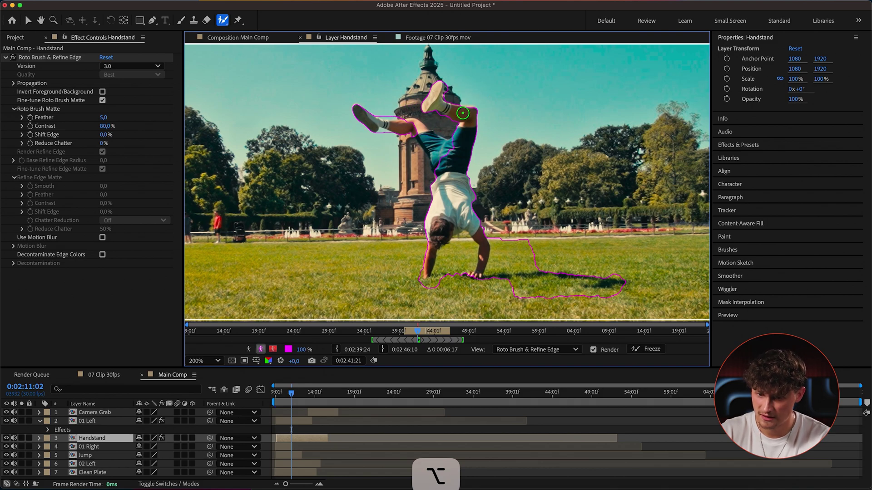
pyautogui.moveTo(413, 128); pyautogui.dragTo(442, 152)
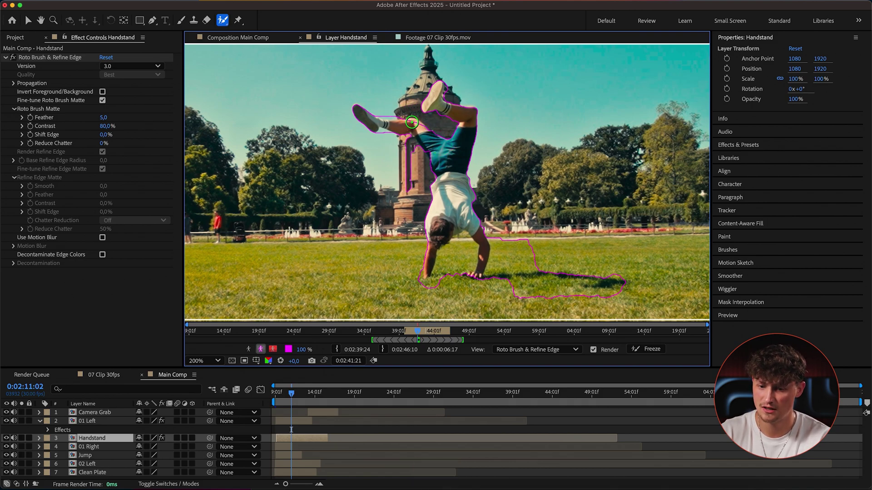
pyautogui.keyDown('alt'); pyautogui.moveTo(404, 142); pyautogui.dragTo(406, 186); pyautogui.keyUp('alt')
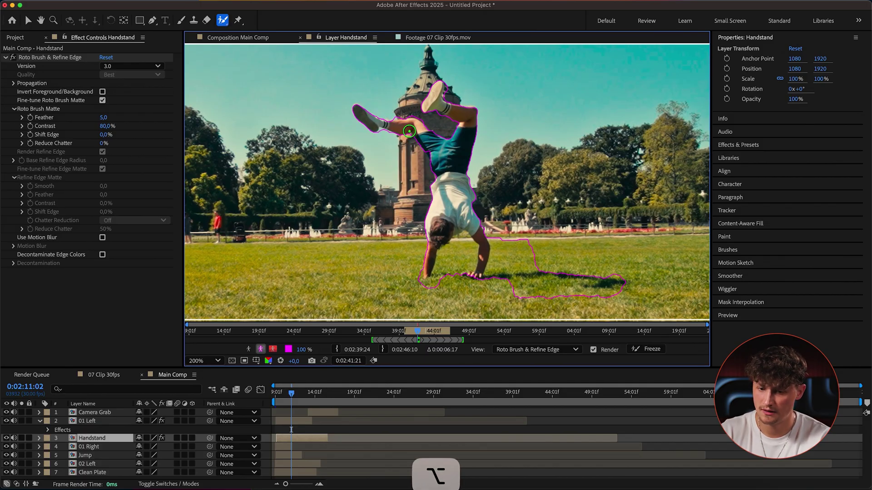
# Propagate the Handstand selection forward to 0:02:12:07, add the lost shadow and clean up the area between his arms.
pyautogui.scroll(-1, 404, 119)
pyautogui.press('space')
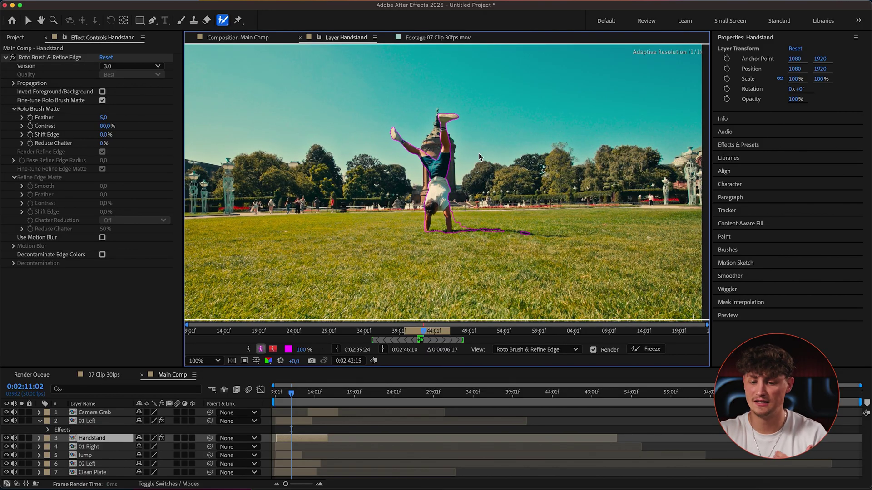
pyautogui.press('space')
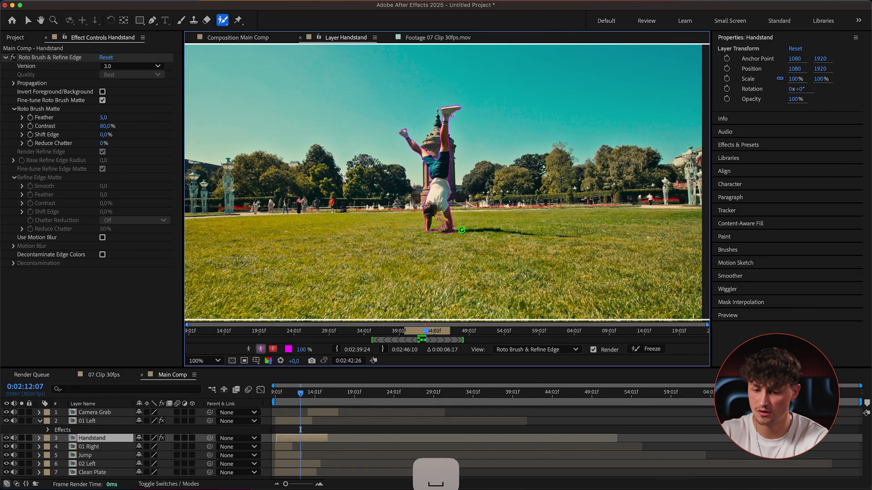
pyautogui.moveTo(458, 231); pyautogui.dragTo(522, 232)
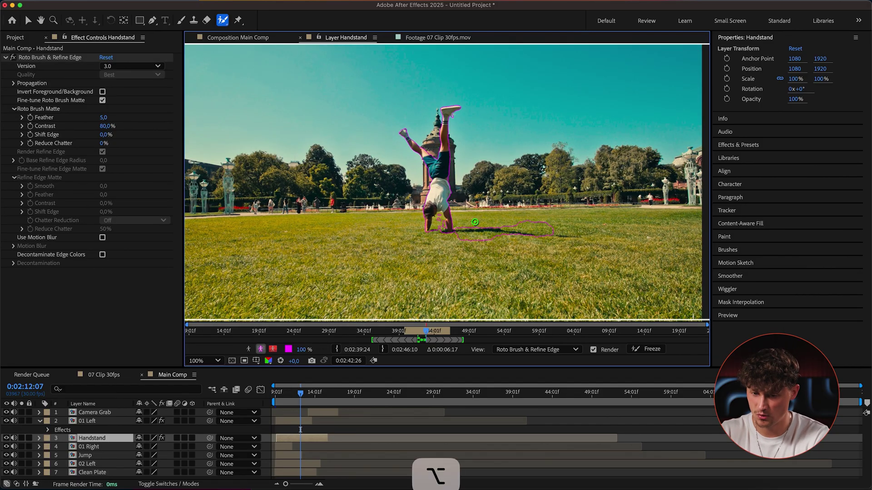
pyautogui.moveTo(436, 215); pyautogui.dragTo(458, 228)
# Add the shadow's far end to the Handstand foreground at 0:02:12:14 and propagate the selection through the rest of the layer.
pyautogui.press('space')
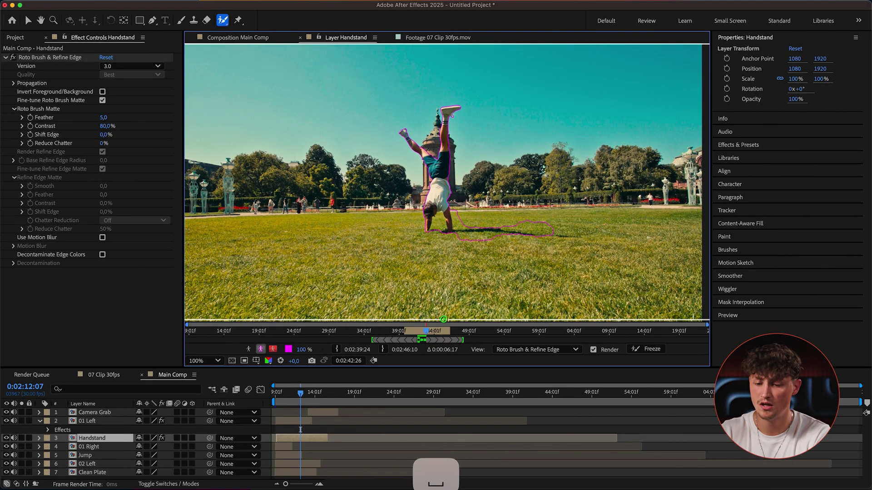
pyautogui.press('space')
pyautogui.moveTo(516, 235); pyautogui.dragTo(549, 235)
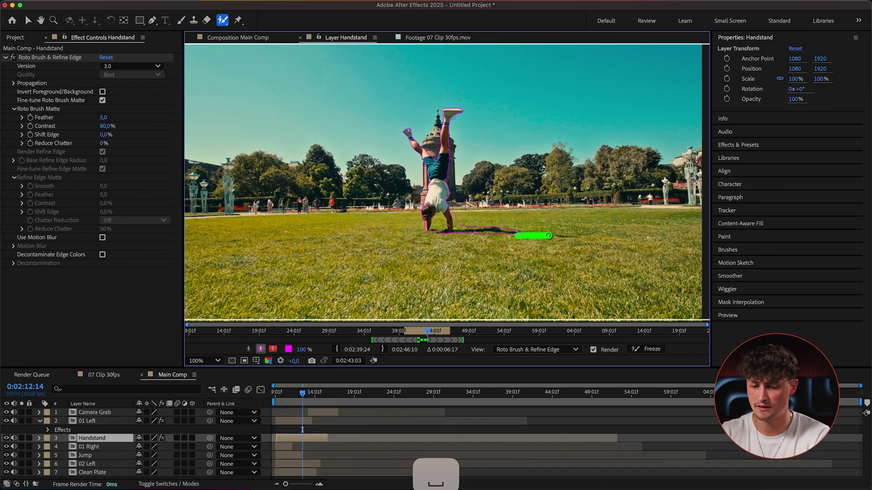
pyautogui.press('space')
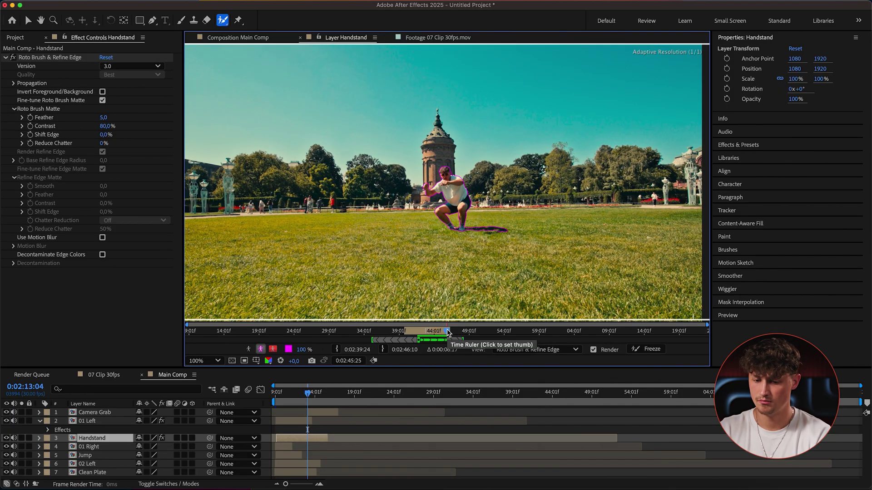
pyautogui.press('space')
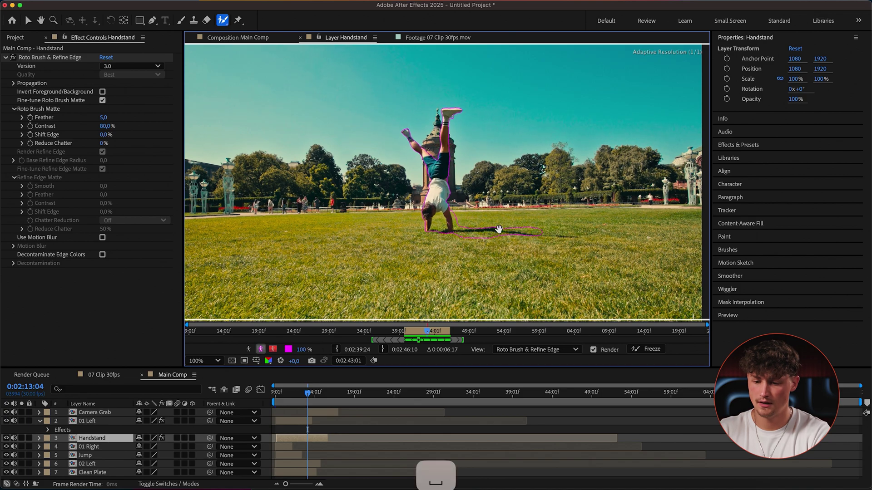
# Refine the Handstand shadow selection at 0:02:11:29 and freeze the Roto Brush propagation.
pyautogui.moveTo(428, 335); pyautogui.dragTo(423, 335)
pyautogui.moveTo(453, 230); pyautogui.dragTo(527, 230)
pyautogui.moveTo(470, 213); pyautogui.dragTo(531, 211)
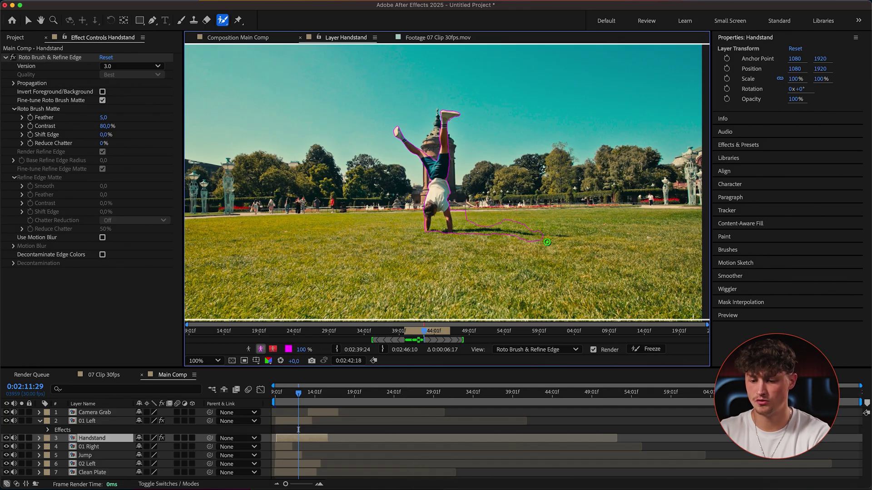
pyautogui.click(642, 350)
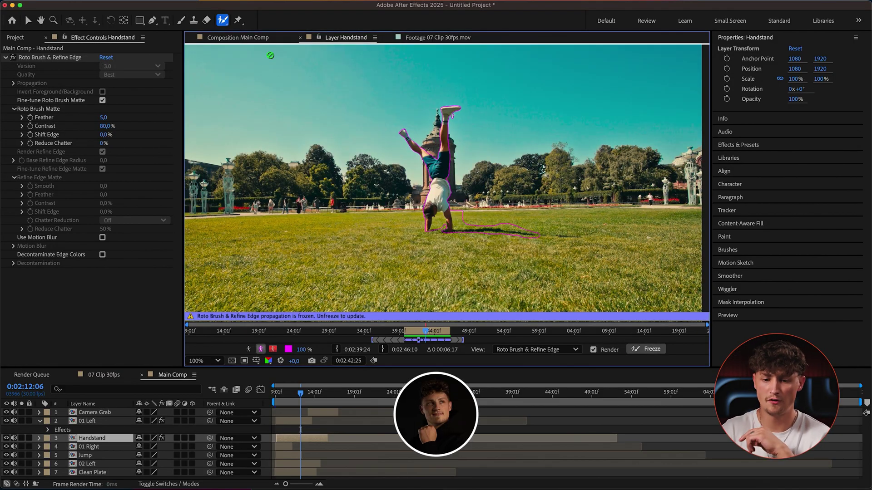
# Return to Main Comp and preview the Handstand and 01 Left cutouts together from 0:02:09:22.
pyautogui.click(251, 37)
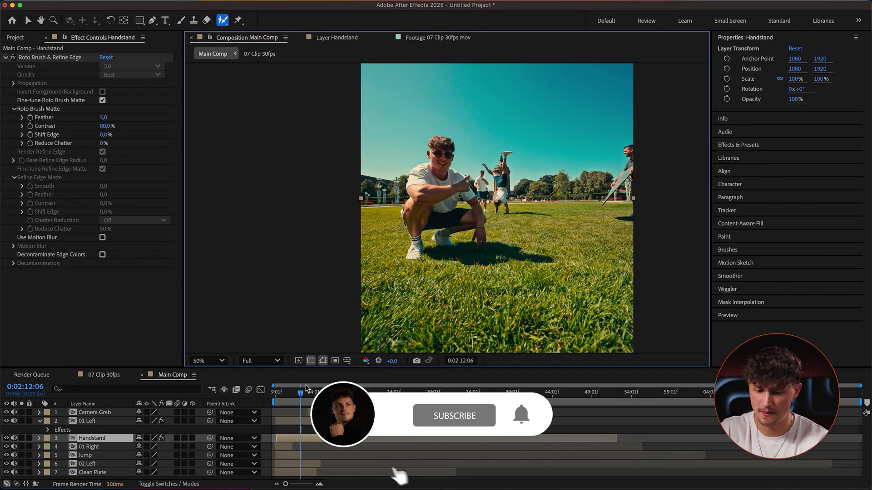
pyautogui.moveTo(306, 390); pyautogui.dragTo(281, 396)
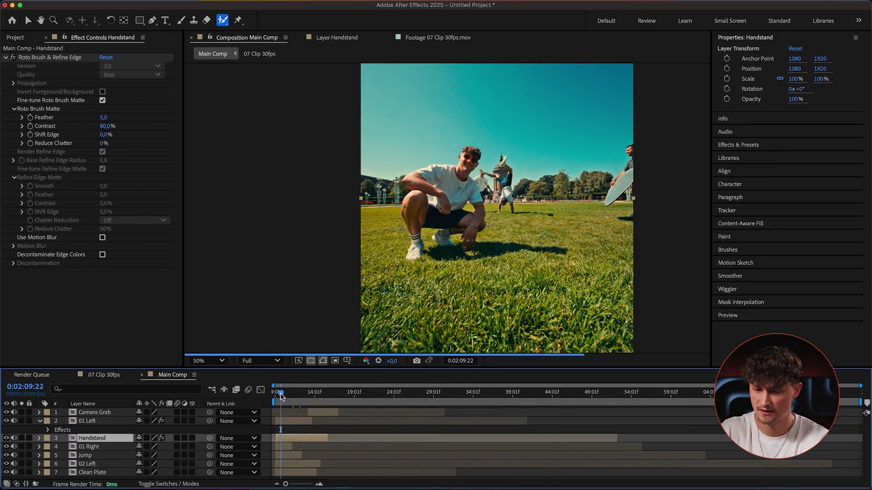
pyautogui.press('space')
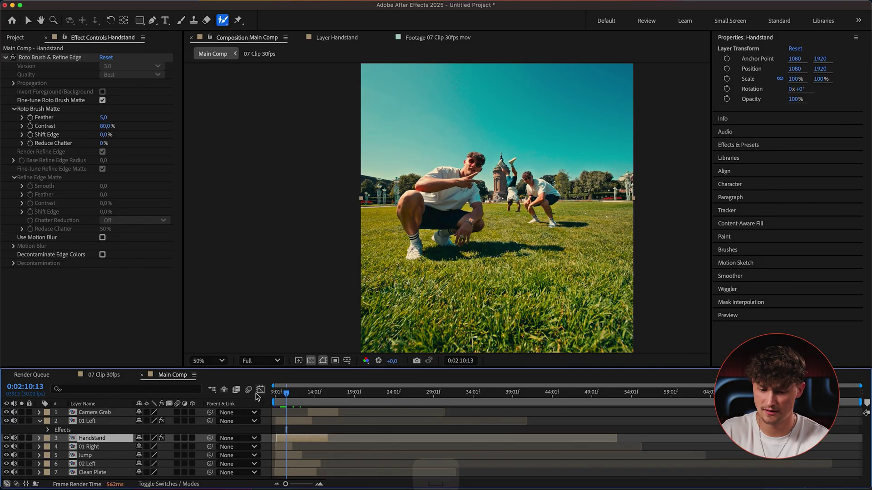
pyautogui.click(288, 393)
pyautogui.moveTo(288, 394); pyautogui.dragTo(280, 394)
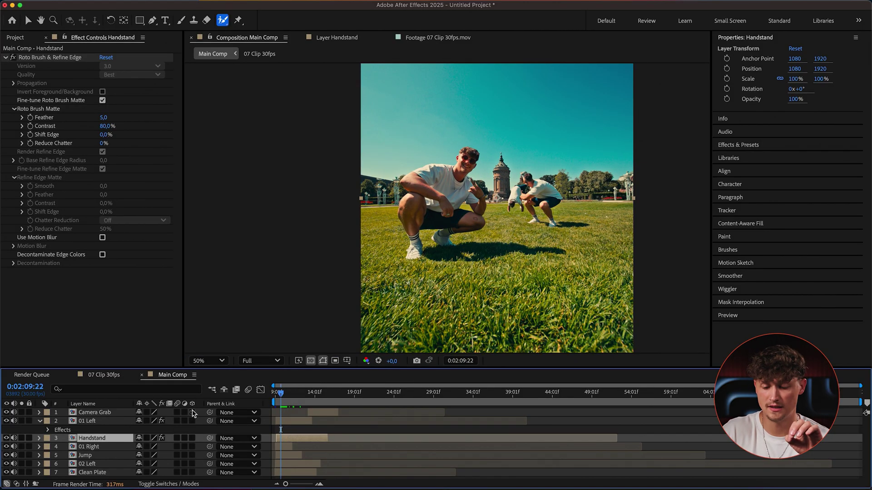
# Preview where the 01 Right take overlaps the Handstand take in Main Comp between about 0:02:09:24 and 0:02:10:13.
pyautogui.click(84, 448)
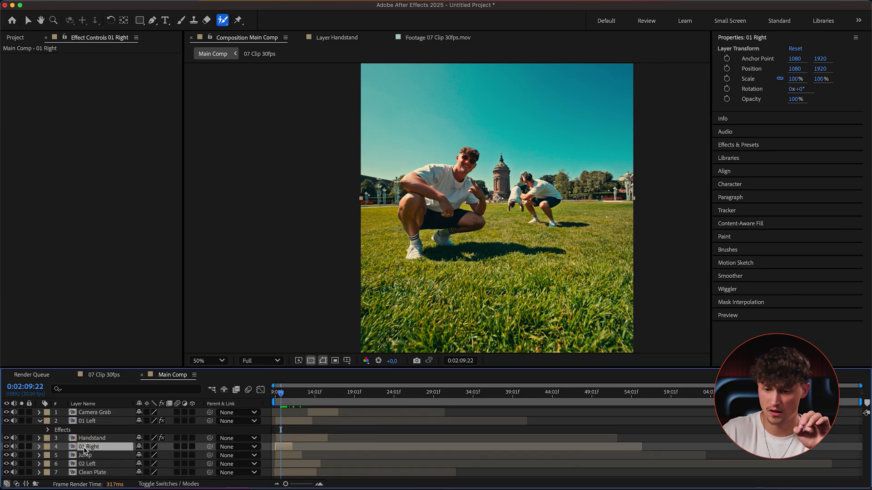
pyautogui.click(92, 438)
pyautogui.click(101, 447)
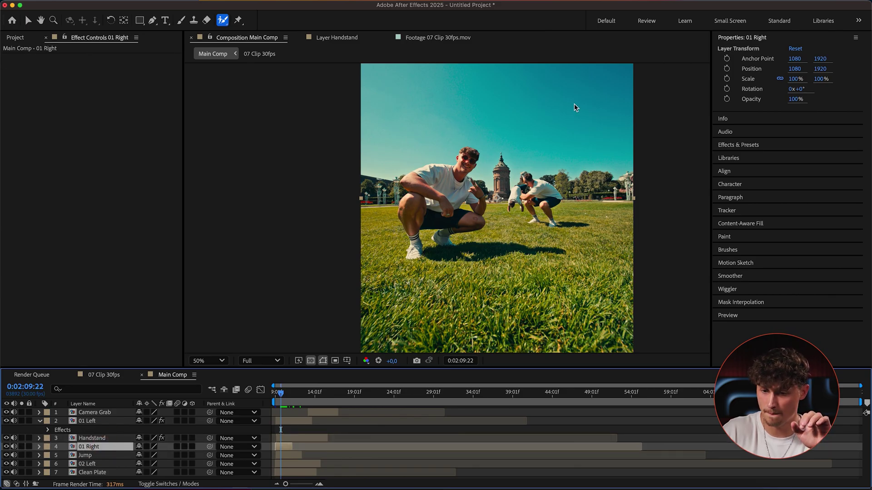
pyautogui.press('.')
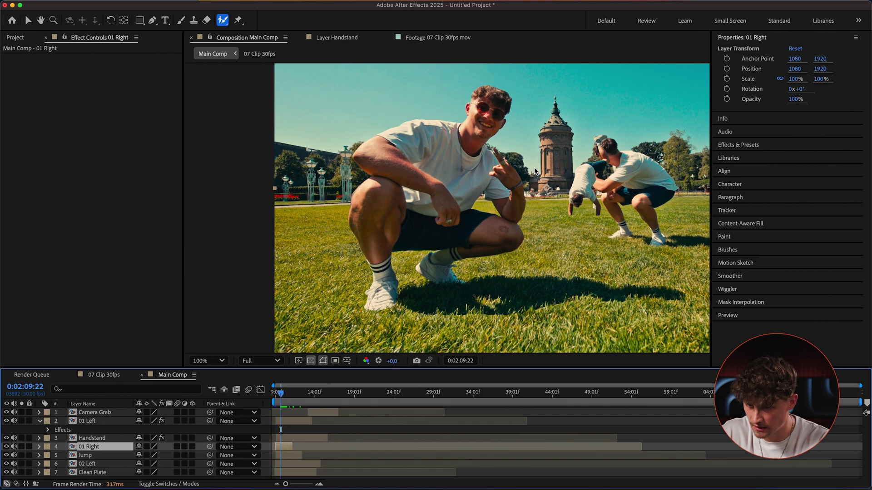
pyautogui.press('space')
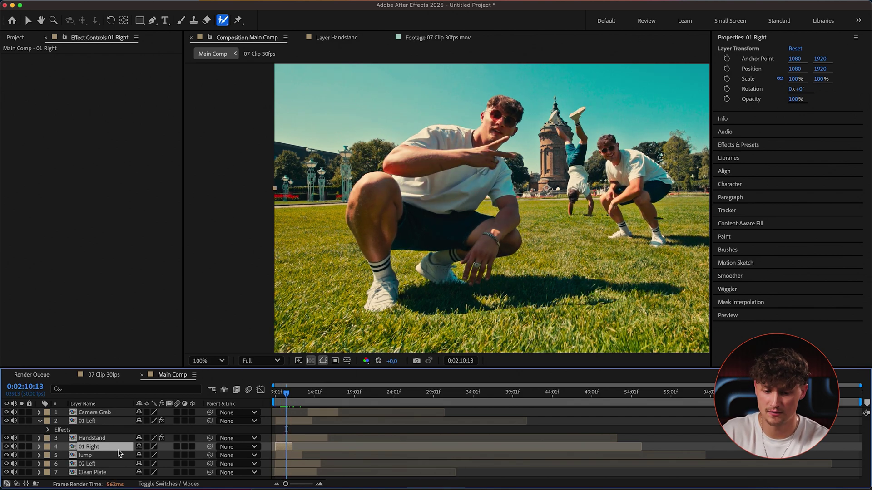
pyautogui.moveTo(286, 394); pyautogui.dragTo(281, 395)
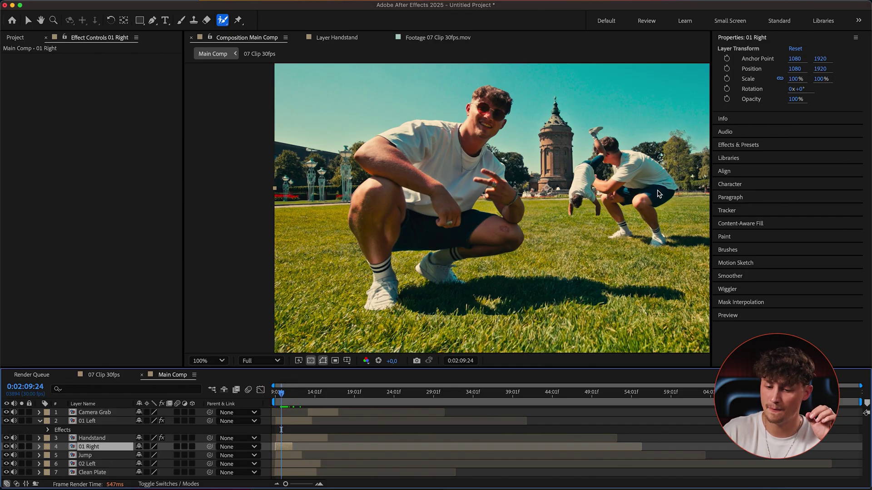
pyautogui.moveTo(285, 396); pyautogui.dragTo(286, 397)
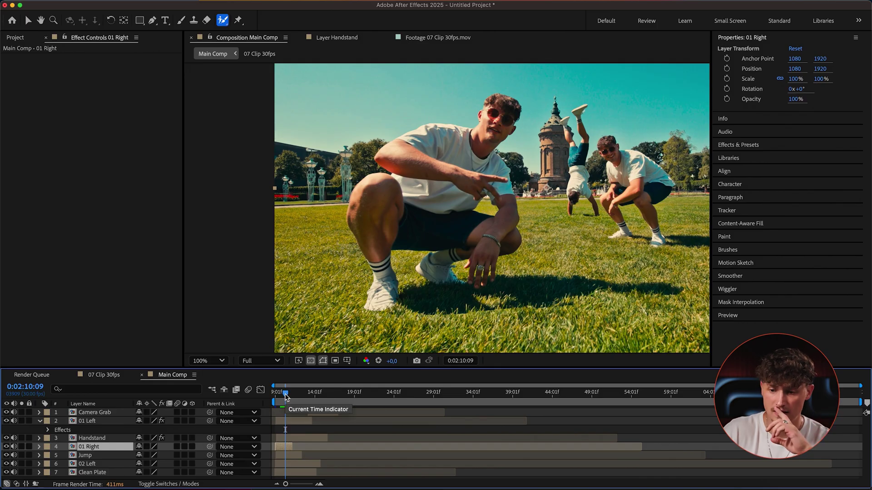
# Move the 01 Right layer above Handstand and shift it slightly later in time.
pyautogui.click(294, 457)
pyautogui.click(110, 447)
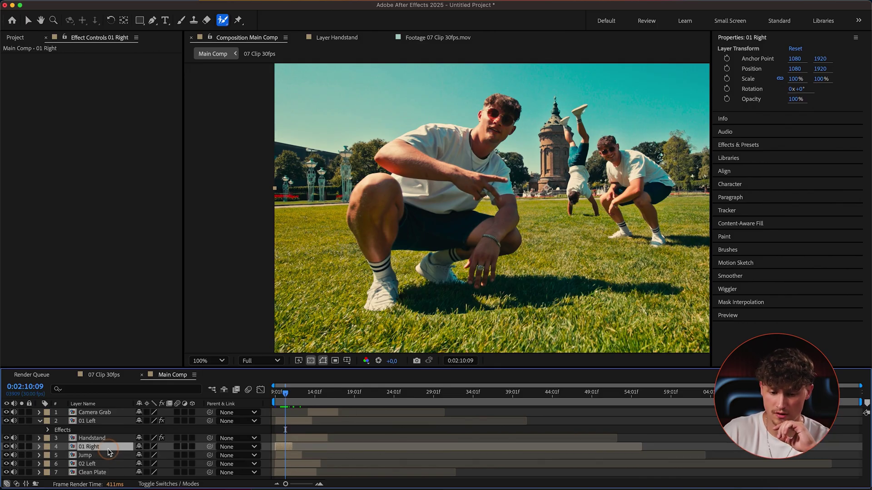
pyautogui.moveTo(110, 451); pyautogui.dragTo(113, 435)
pyautogui.moveTo(285, 437); pyautogui.dragTo(291, 438)
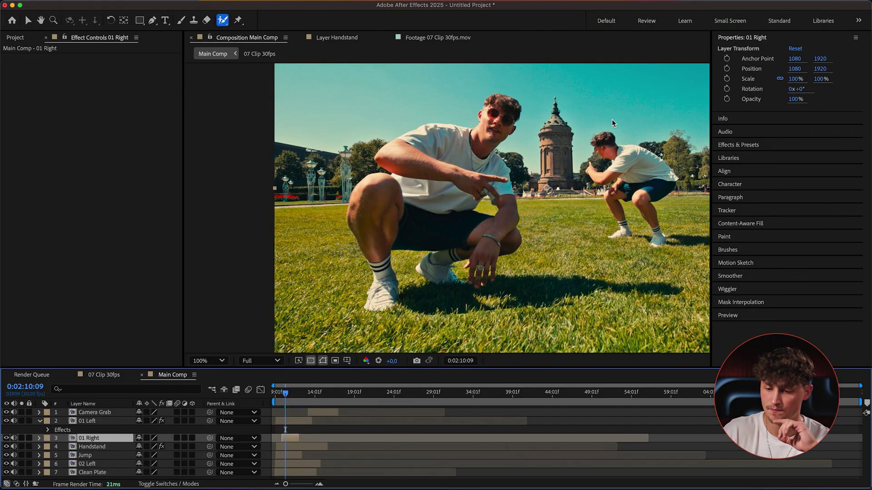
# Open the 01 Right layer and Roto Brush the crouching man and his shadow, subtracting excess grass and adding his front foot.
pyautogui.doubleClick(630, 170)
pyautogui.moveTo(518, 160)
pyautogui.mouseDown()
pyautogui.moveTo(535, 177)
pyautogui.moveTo(521, 220)
pyautogui.moveTo(575, 261)
pyautogui.mouseUp()
pyautogui.moveTo(563, 218)
pyautogui.mouseDown()
pyautogui.moveTo(637, 227)
pyautogui.moveTo(565, 246)
pyautogui.mouseUp()
pyautogui.keyDown('alt'); pyautogui.moveTo(587, 186); pyautogui.dragTo(585, 206); pyautogui.keyUp('alt')
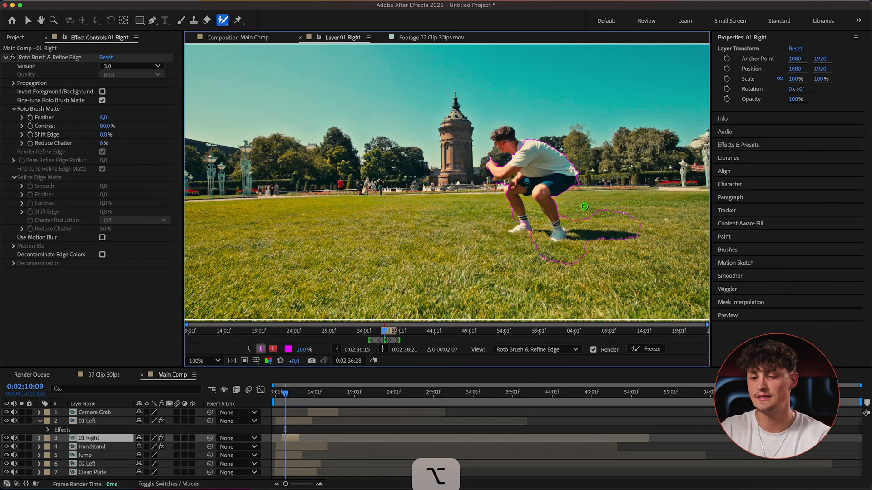
pyautogui.keyDown('alt'); pyautogui.moveTo(548, 252); pyautogui.dragTo(551, 253); pyautogui.keyUp('alt')
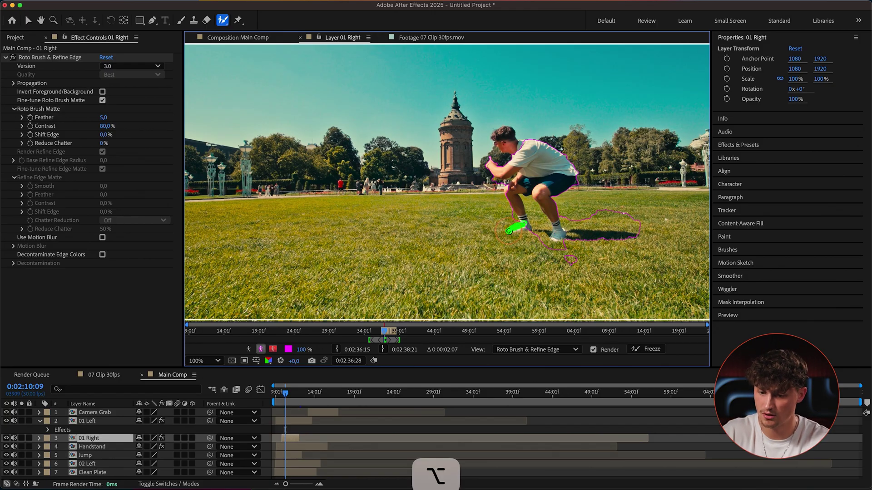
pyautogui.moveTo(509, 231); pyautogui.dragTo(508, 232)
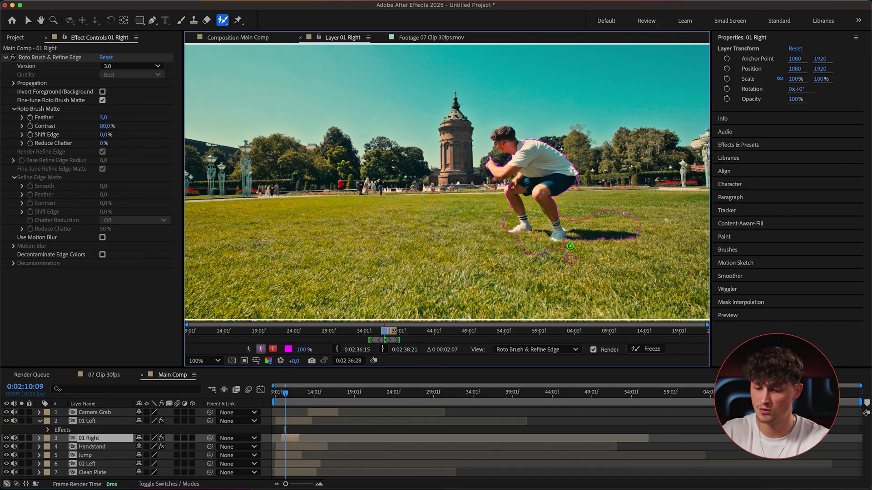
# Propagate the 01 Right selection forward through the take and freeze the Roto Brush propagation.
pyautogui.press('space')
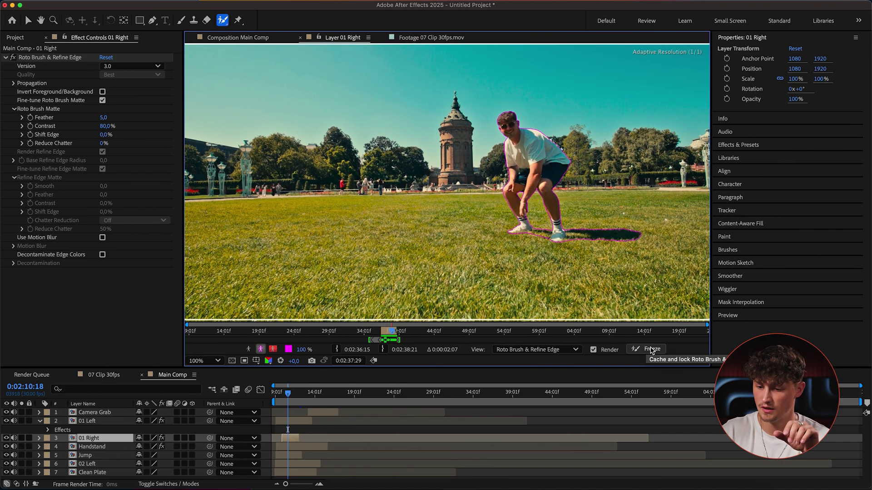
pyautogui.click(652, 350)
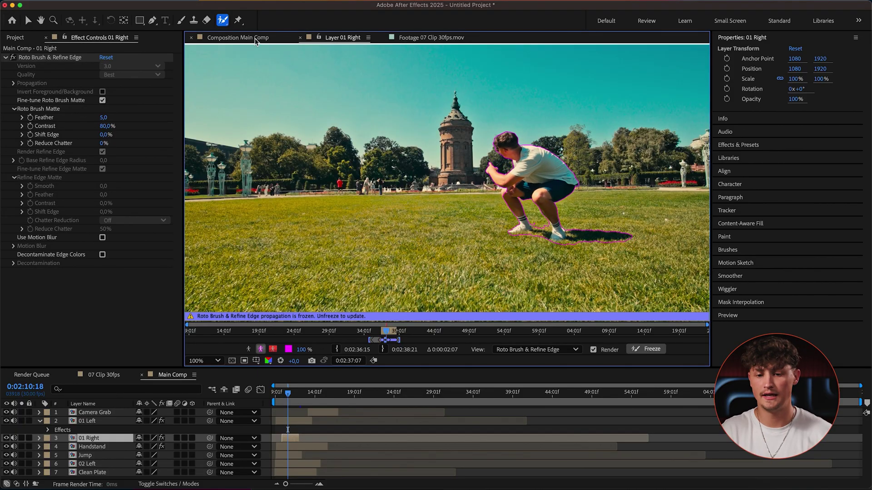
# Return to Main Comp and check the 01 Right cutout against the Handstand clone at 0:02:10:07 and 0:02:10:02.
pyautogui.click(247, 38)
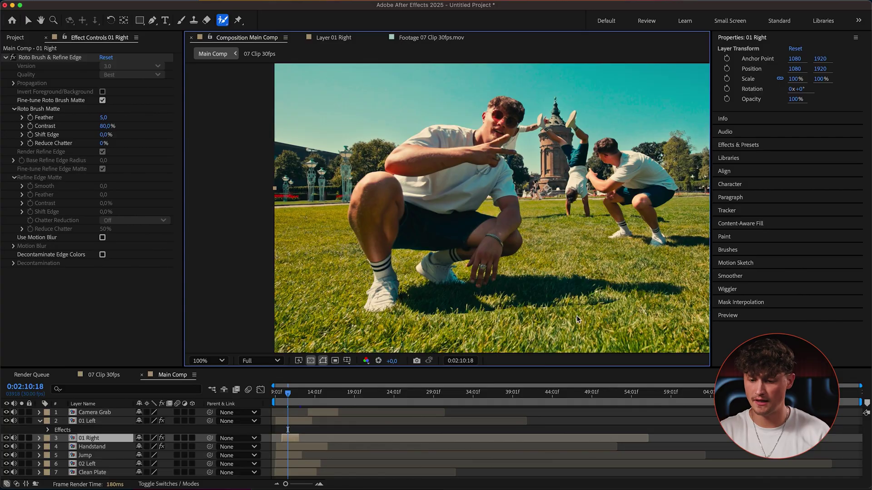
pyautogui.click(284, 392)
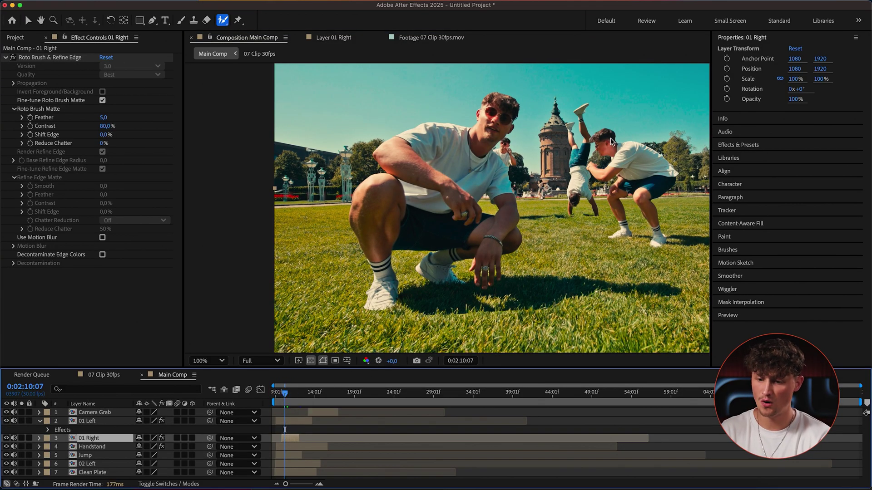
pyautogui.click(283, 393)
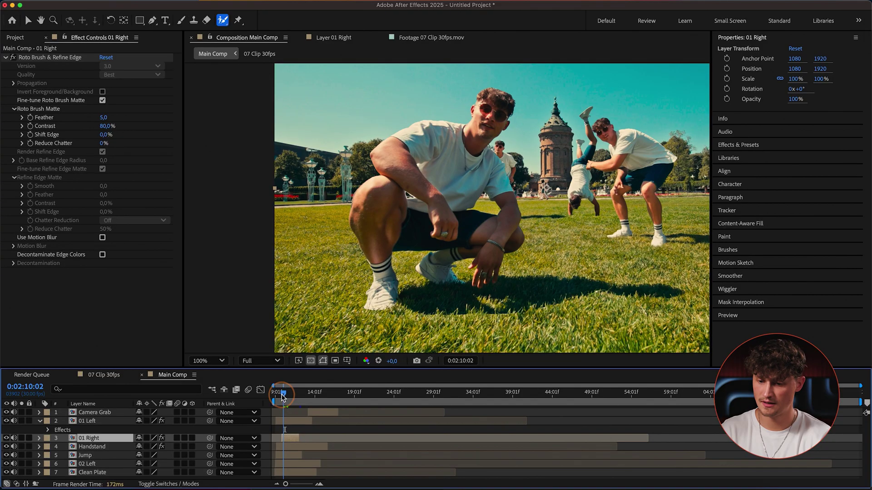
pyautogui.scroll(-2, 530, 190)
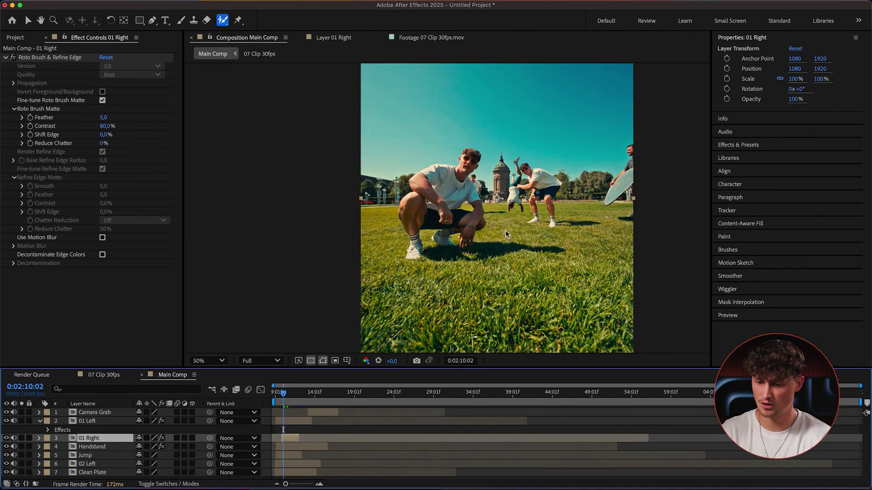
# Shift the Jump take slightly later in time and preview it with the other takes from 0:02:10:02.
pyautogui.click(107, 448)
pyautogui.click(102, 456)
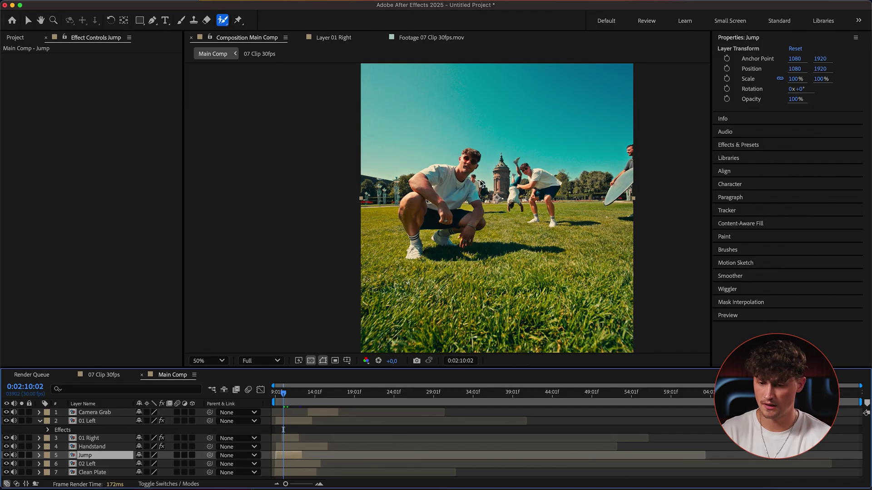
pyautogui.moveTo(294, 454); pyautogui.dragTo(301, 453)
pyautogui.press('space')
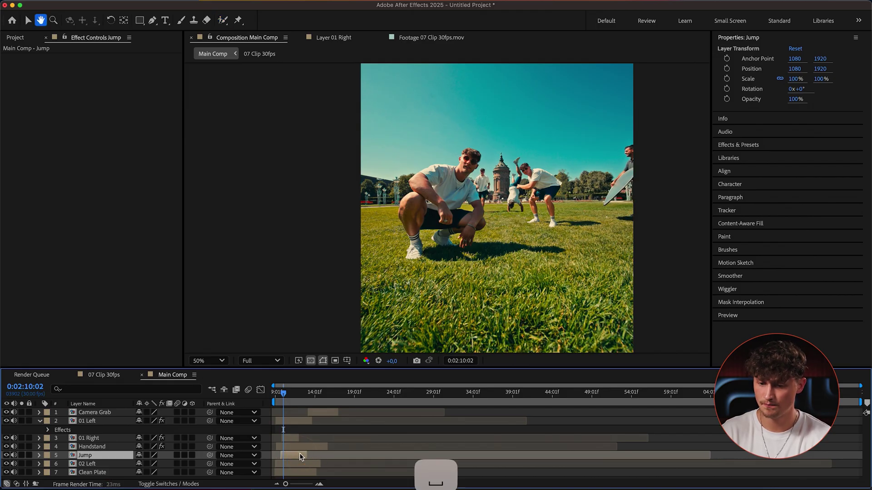
pyautogui.hotkey('alt', 'w')
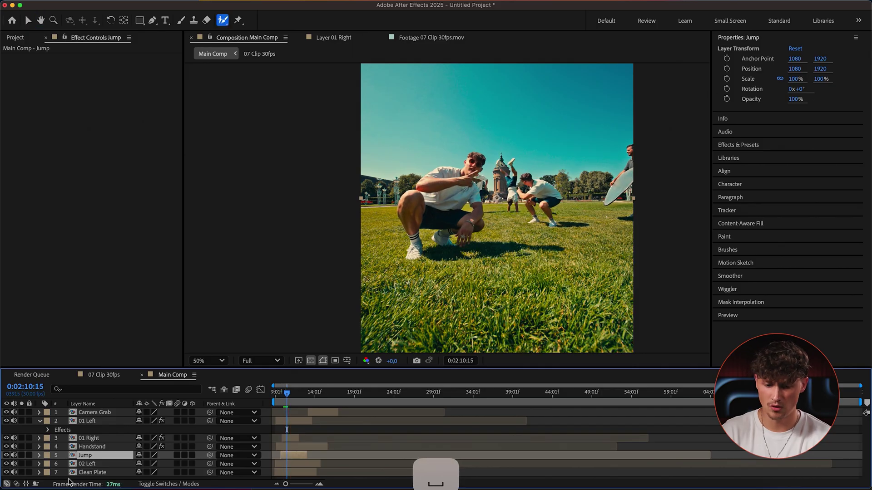
# Move the 02 Left layer above Jump and check it at 0:02:11:12.
pyautogui.click(99, 463)
pyautogui.moveTo(99, 456); pyautogui.dragTo(100, 455)
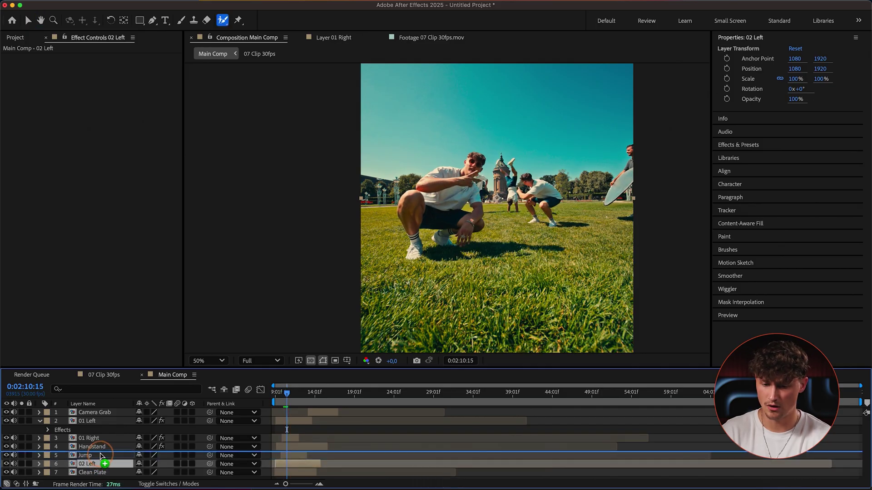
pyautogui.click(293, 393)
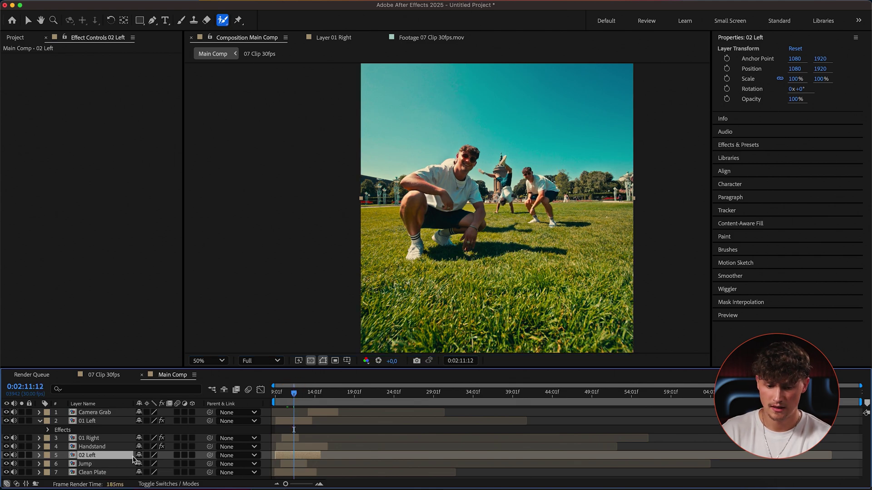
# Toggle the visibility of 01 Left to compare it with the take behind it, and delete the 02 Left layer.
pyautogui.click(104, 419)
pyautogui.click(6, 421)
pyautogui.click(7, 422)
pyautogui.click(7, 422)
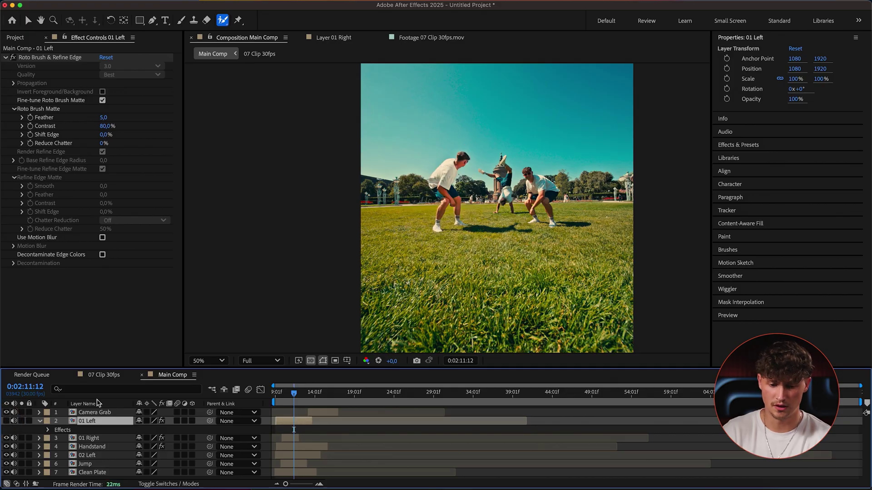
pyautogui.click(7, 421)
pyautogui.click(6, 422)
pyautogui.click(6, 422)
pyautogui.moveTo(293, 398); pyautogui.dragTo(292, 398)
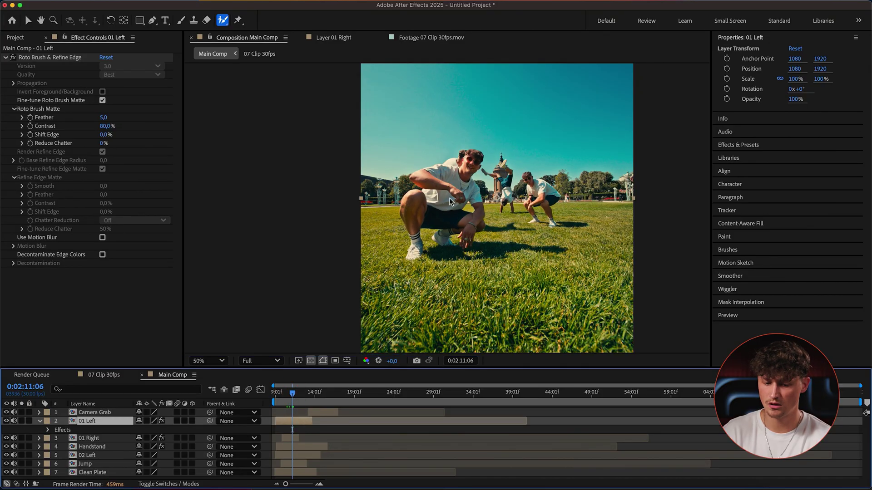
pyautogui.click(96, 456)
pyautogui.press('BackSpace')
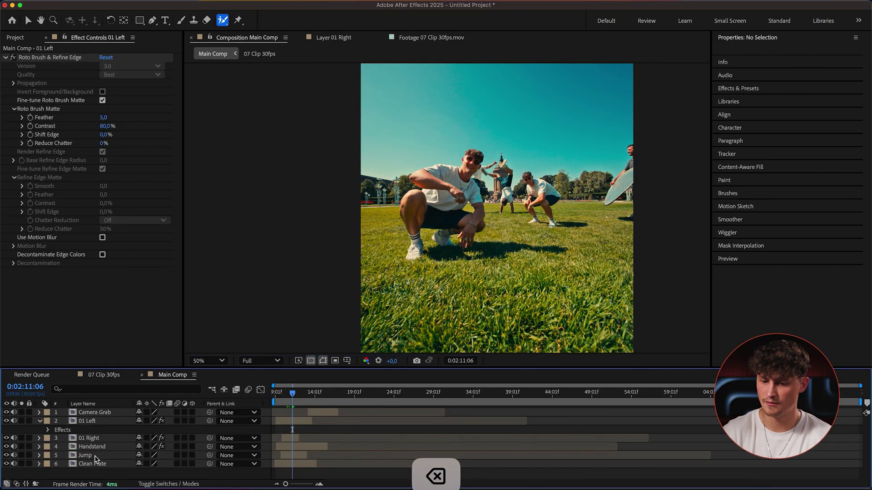
# Solo the Jump layer in Main Comp and draw a loose closed Pen tool mask around the jumping man and his shadow at 0:02:11:06.
pyautogui.click(302, 456)
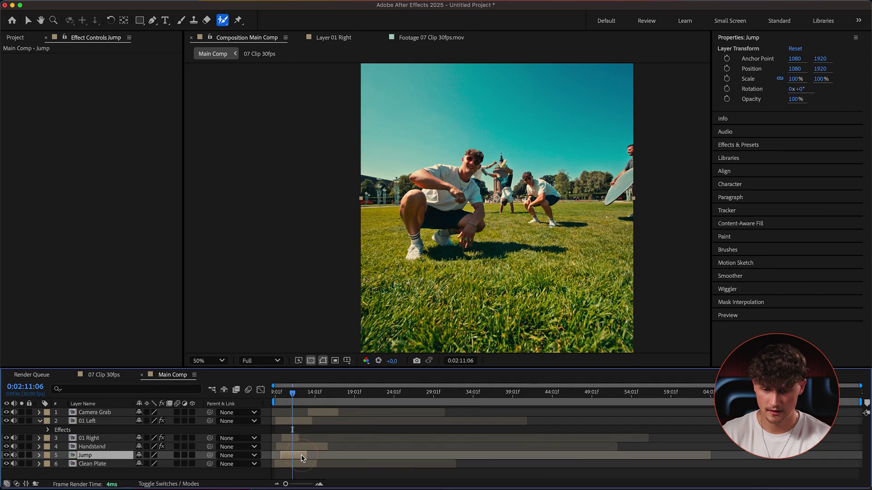
pyautogui.doubleClick(301, 457)
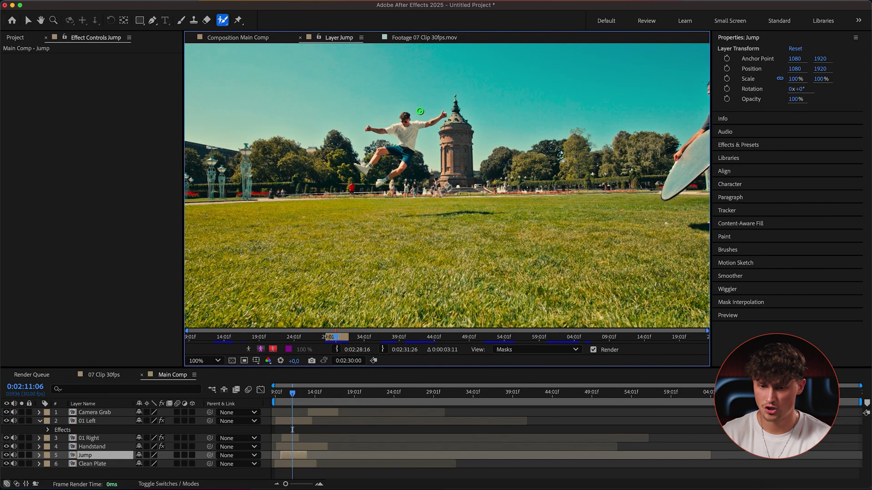
pyautogui.click(152, 20)
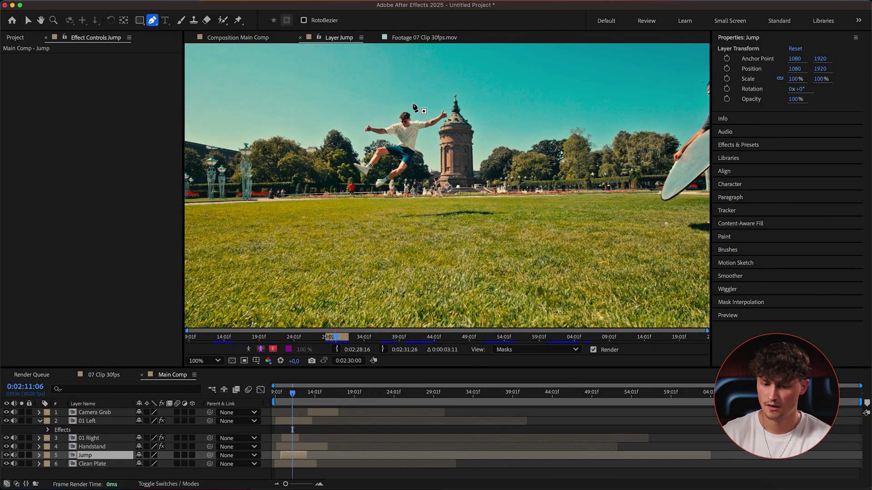
pyautogui.click(207, 37)
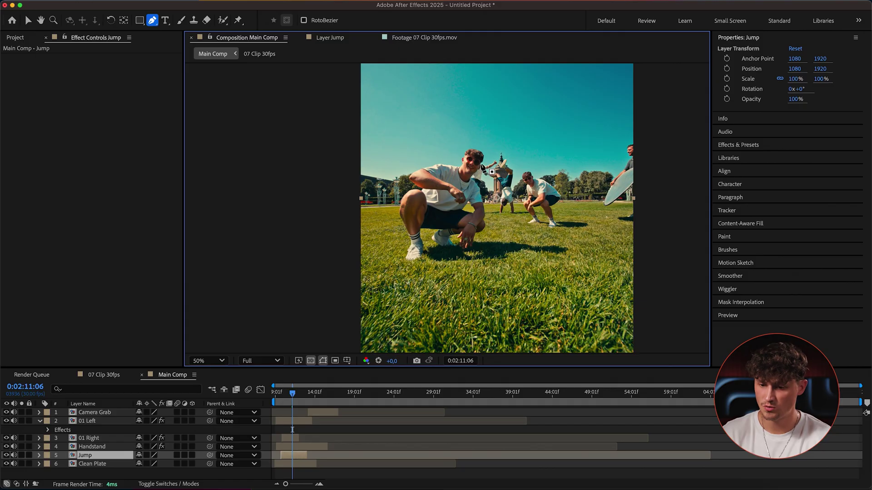
pyautogui.click(21, 456)
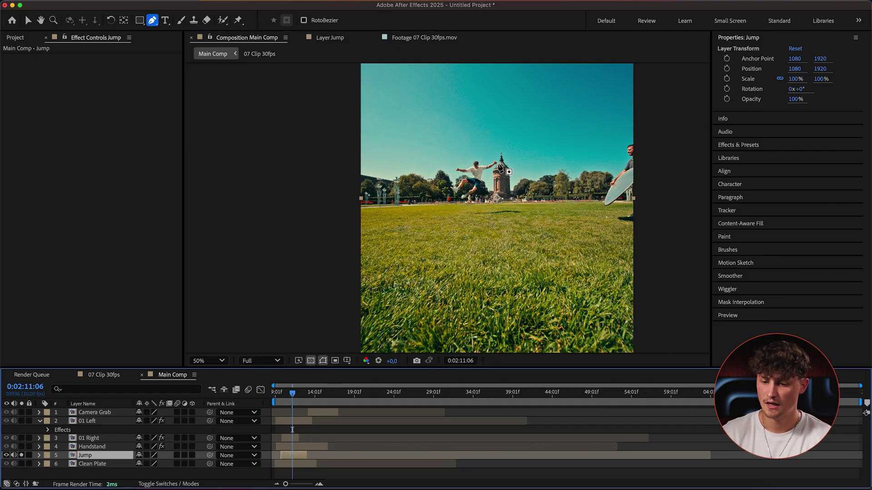
pyautogui.click(446, 159)
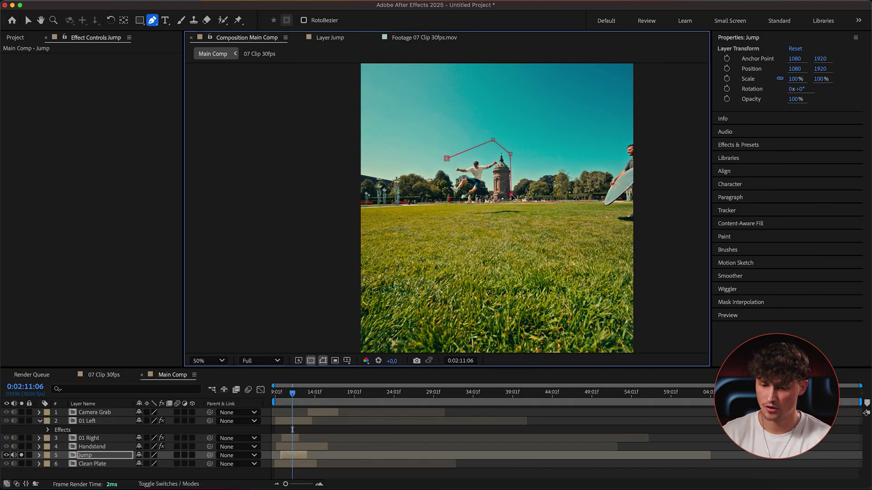
pyautogui.click(447, 159)
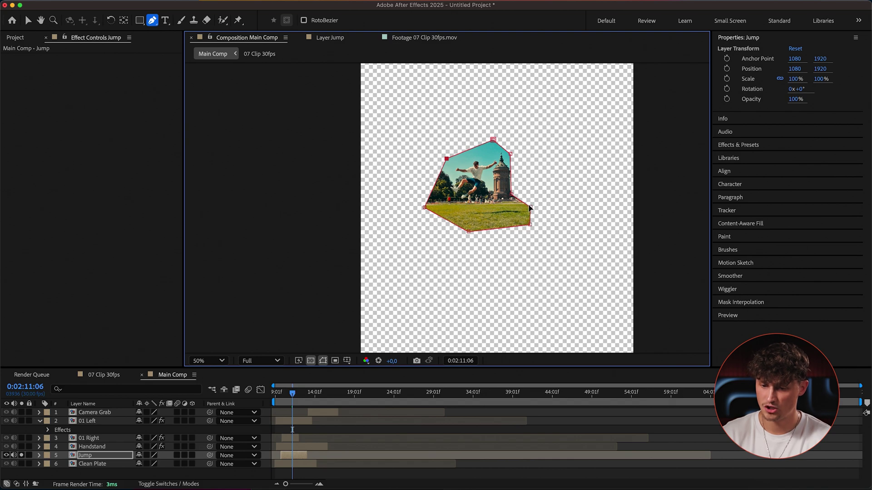
# Check the Jump mask over the course of the jump and turn off the layer's solo.
pyautogui.moveTo(284, 400)
pyautogui.mouseDown()
pyautogui.moveTo(306, 399)
pyautogui.moveTo(296, 394)
pyautogui.mouseUp()
pyautogui.click(85, 456)
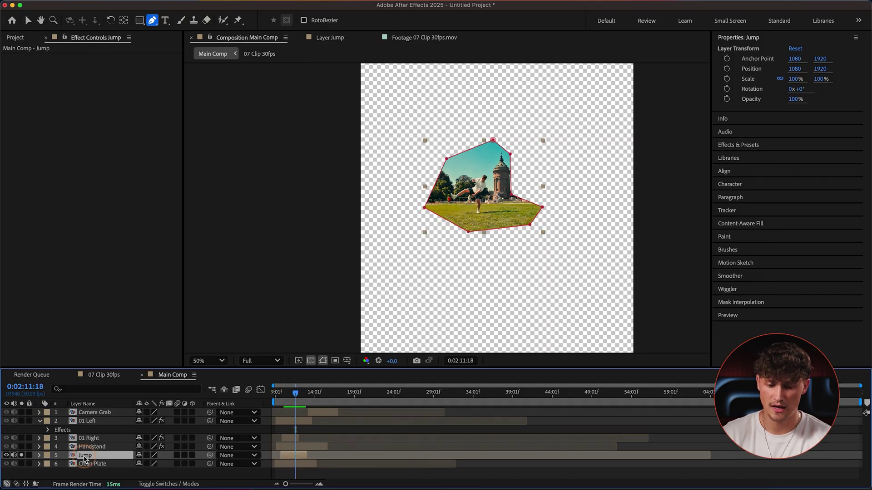
pyautogui.click(21, 456)
# Preview the combined takes and hide the Clean Plate layer to inspect the cutouts and the Jump mask over transparency.
pyautogui.press('space')
pyautogui.click(292, 463)
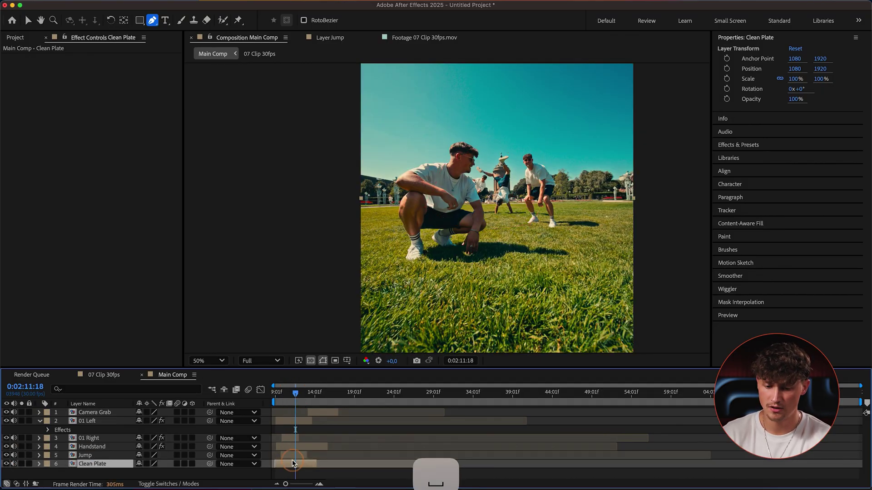
pyautogui.click(6, 463)
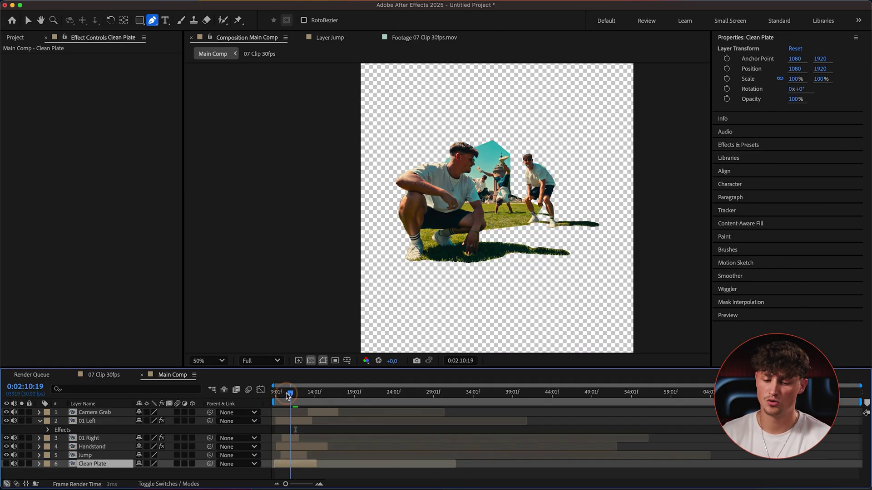
# Slide the Jump and 01 Right layers earlier toward the start of Main Comp and collapse the properties of all layers.
pyautogui.press('space')
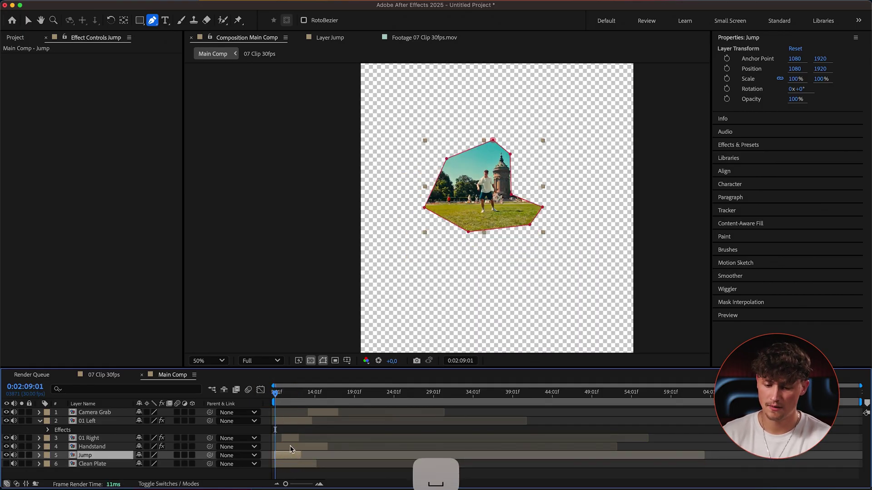
pyautogui.click(289, 439)
pyautogui.press('super+a')
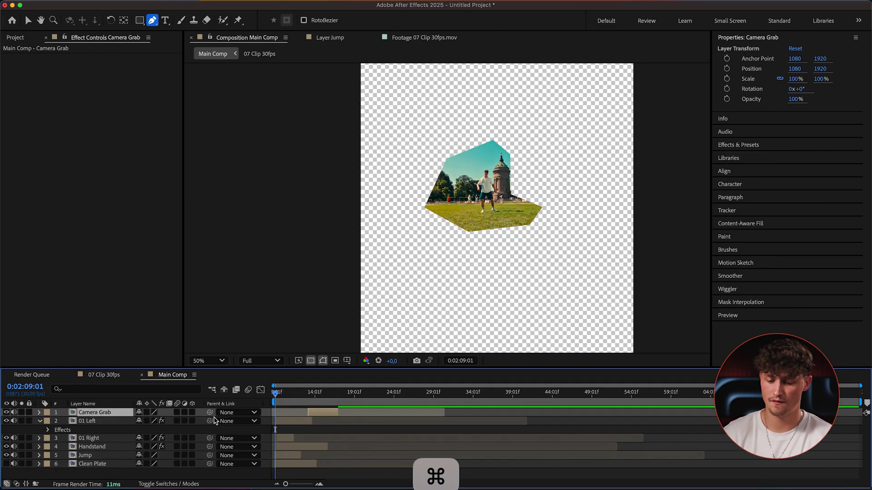
pyautogui.press('u')
pyautogui.press('space')
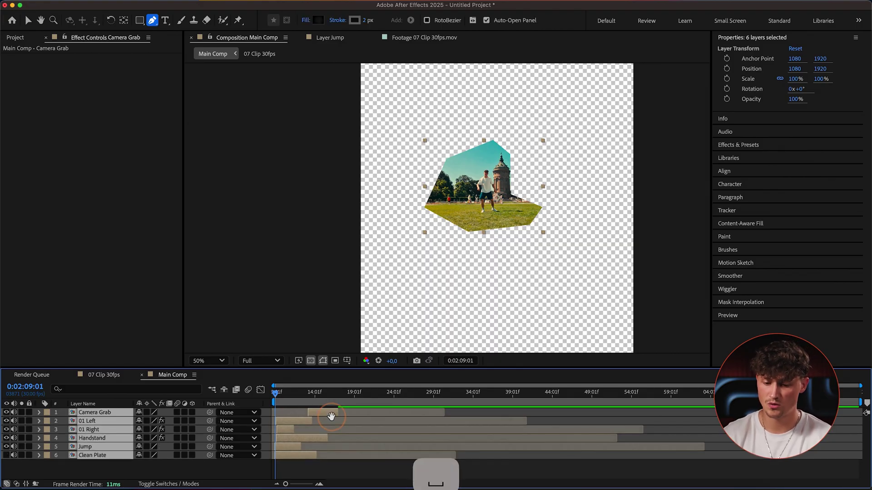
pyautogui.scroll(4, 297, 439)
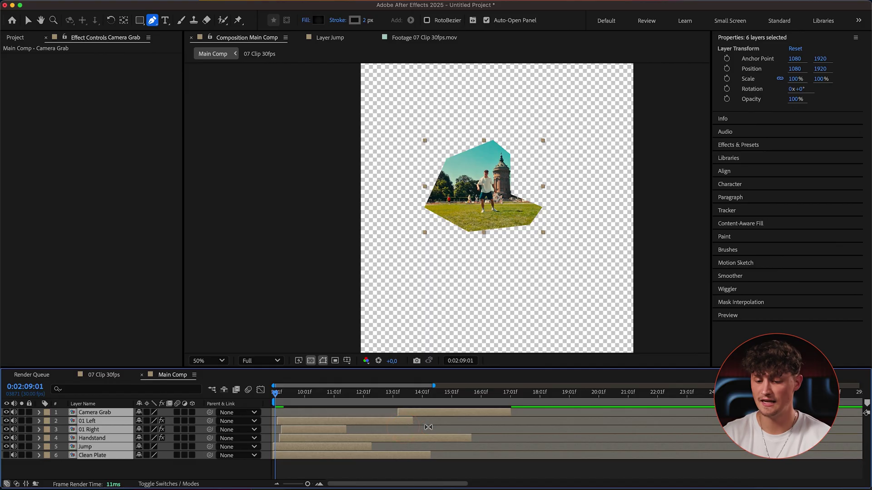
pyautogui.click(535, 471)
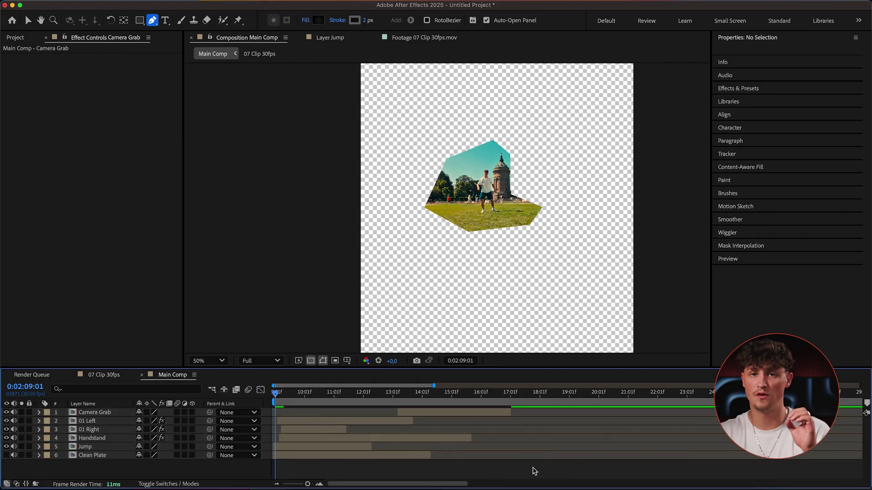
# Align the Handstand, 01 Right and 01 Left layers with the start of Main Comp and preview their timing.
pyautogui.moveTo(311, 440); pyautogui.dragTo(305, 423)
pyautogui.press('space')
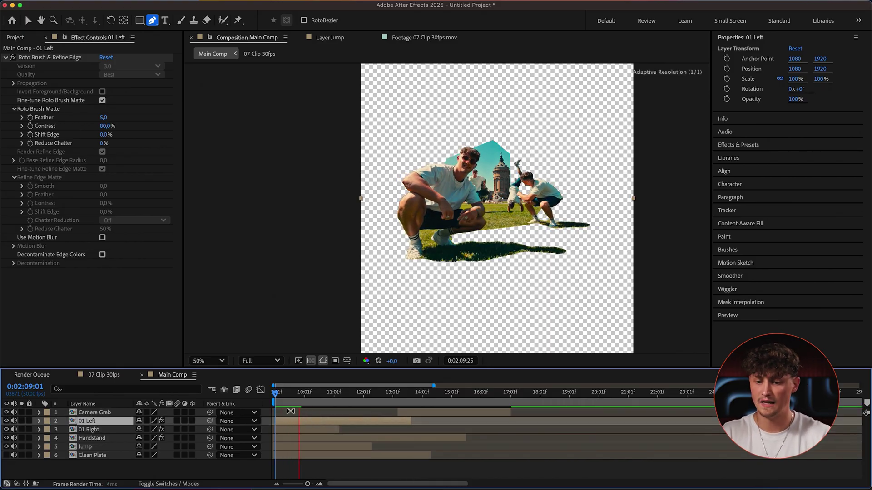
pyautogui.press('space')
# Make the Clean Plate layer visible again and preview the combined takes from the start of Main Comp.
pyautogui.click(93, 456)
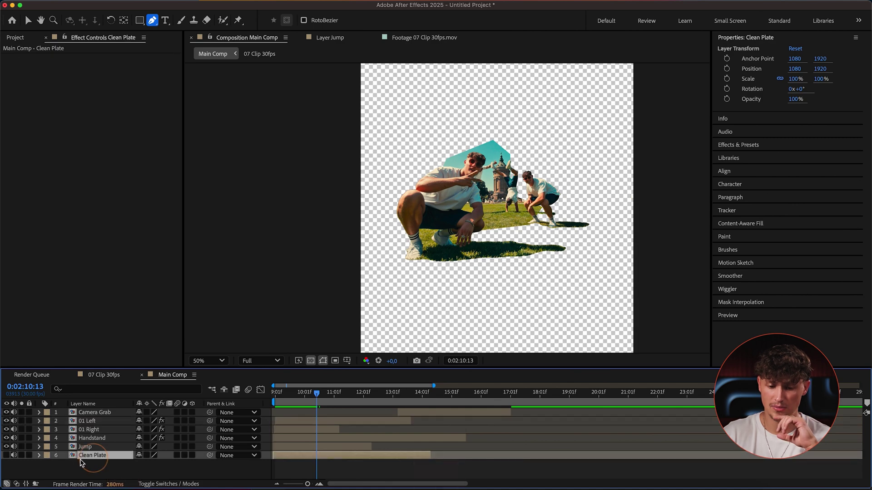
pyautogui.click(7, 456)
pyautogui.press('space')
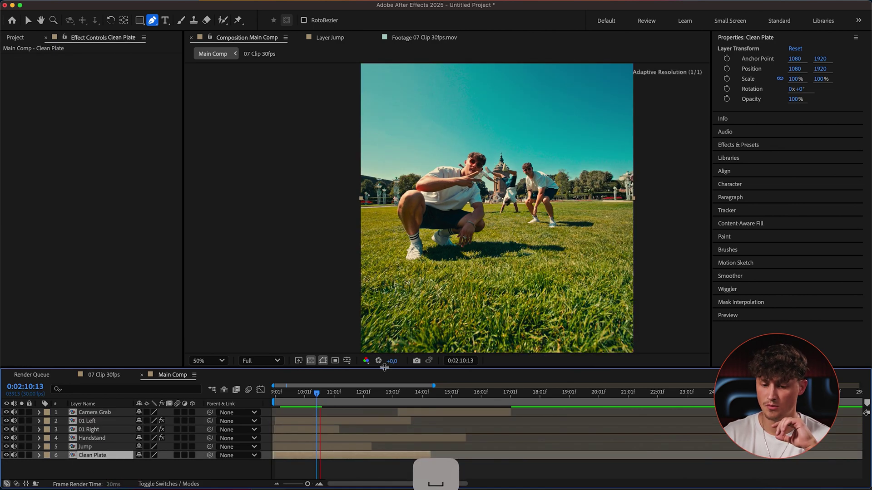
pyautogui.press('space')
pyautogui.press('Home')
pyautogui.press('space')
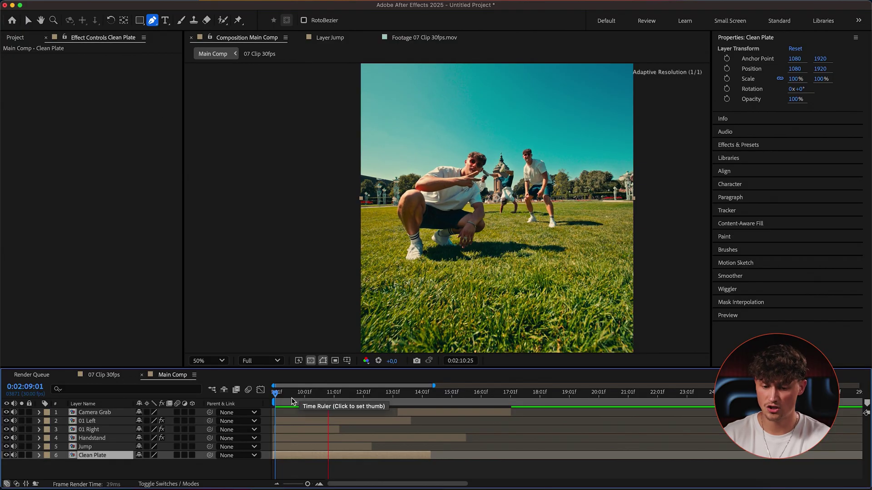
pyautogui.click(311, 399)
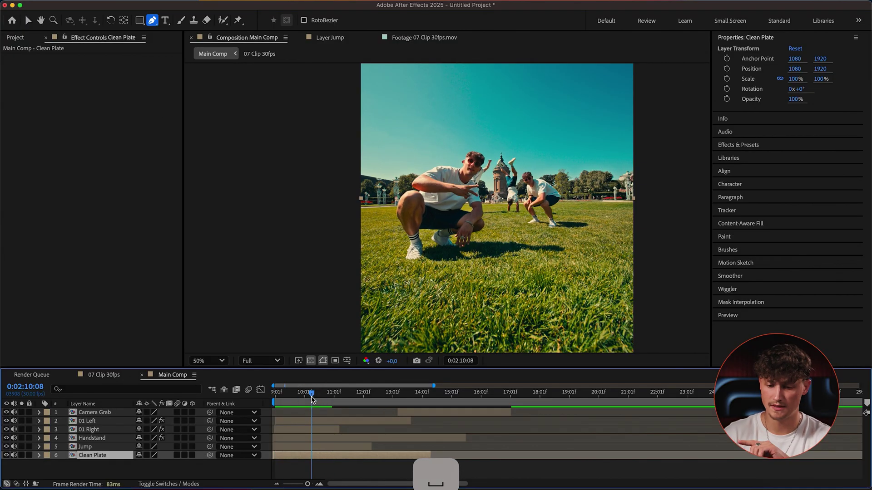
# Move the Camera Grab layer earlier to begin at about 0:02:10:01, overlapping the other takes, and preview the transition.
pyautogui.moveTo(428, 414); pyautogui.dragTo(315, 411)
pyautogui.press('shift')
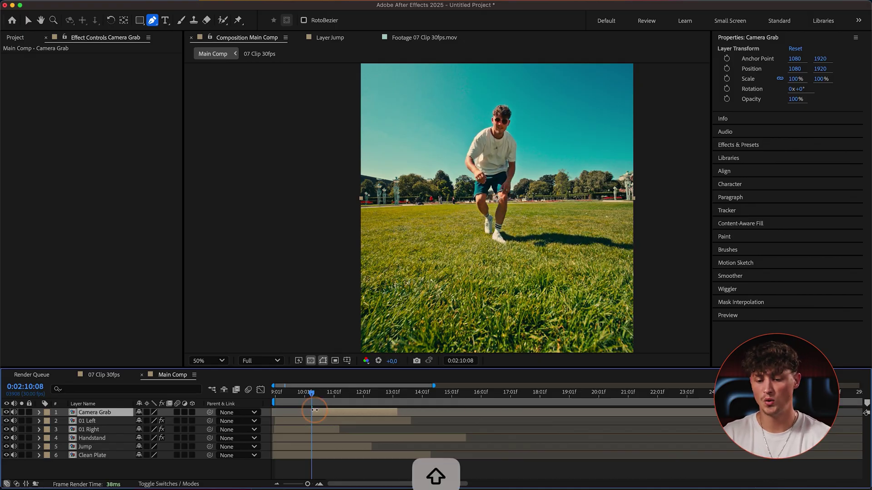
pyautogui.moveTo(311, 393); pyautogui.dragTo(300, 393)
pyautogui.press('space')
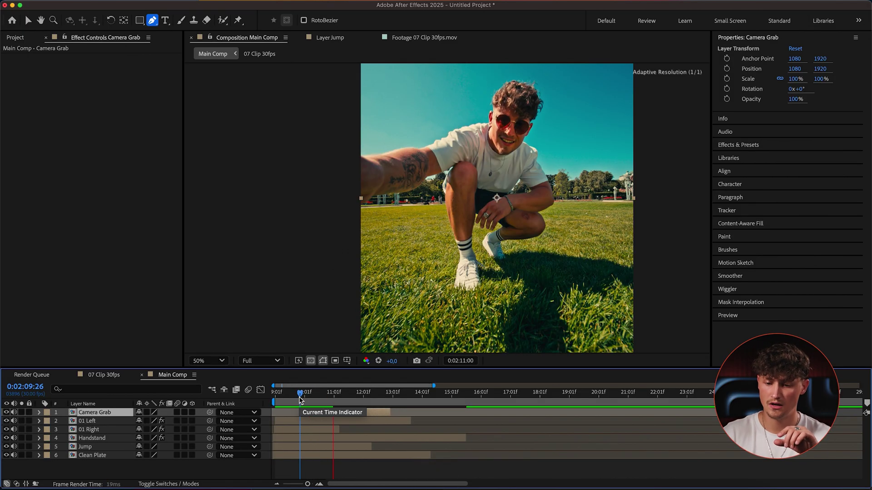
pyautogui.press('space')
# Open the Camera Grab layer at 0:02:10:14 and start a Roto Brush selection over the man's shirt and shorts.
pyautogui.click(317, 401)
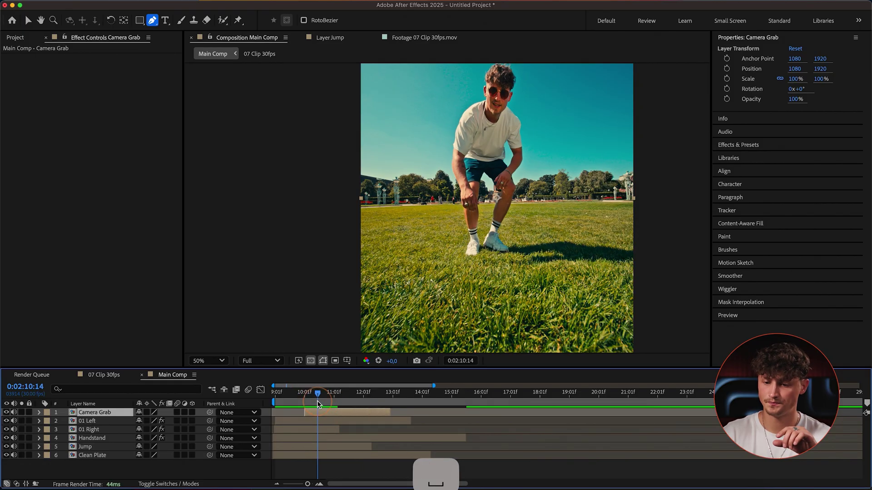
pyautogui.click(223, 20)
pyautogui.doubleClick(495, 136)
pyautogui.click(436, 200)
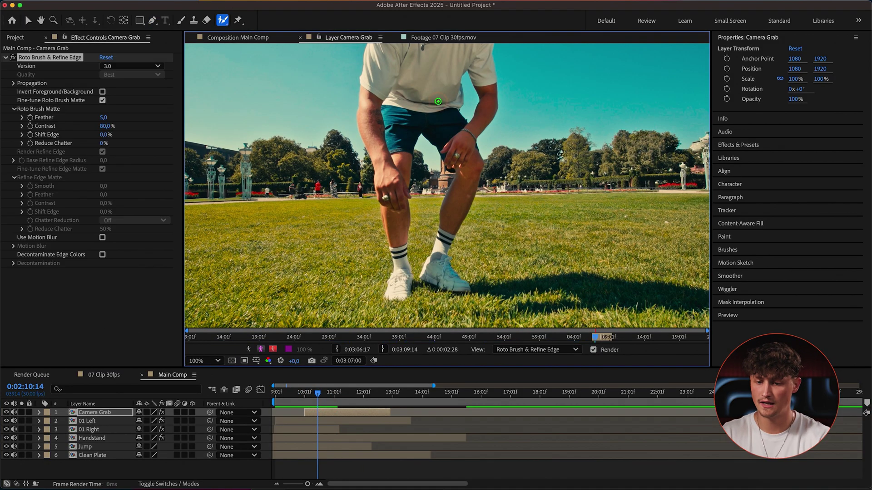
pyautogui.press('space')
pyautogui.moveTo(440, 115); pyautogui.dragTo(444, 213)
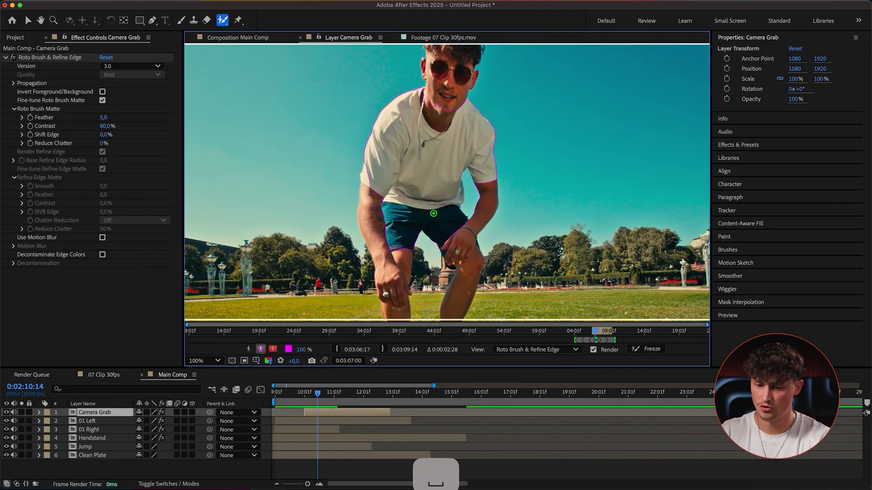
# Extend the Camera Grab Roto Brush selection over the man's head and hair, his arm by the raised knee and that leg.
pyautogui.press('space')
pyautogui.moveTo(442, 104); pyautogui.dragTo(434, 154)
pyautogui.moveTo(431, 121); pyautogui.dragTo(431, 149)
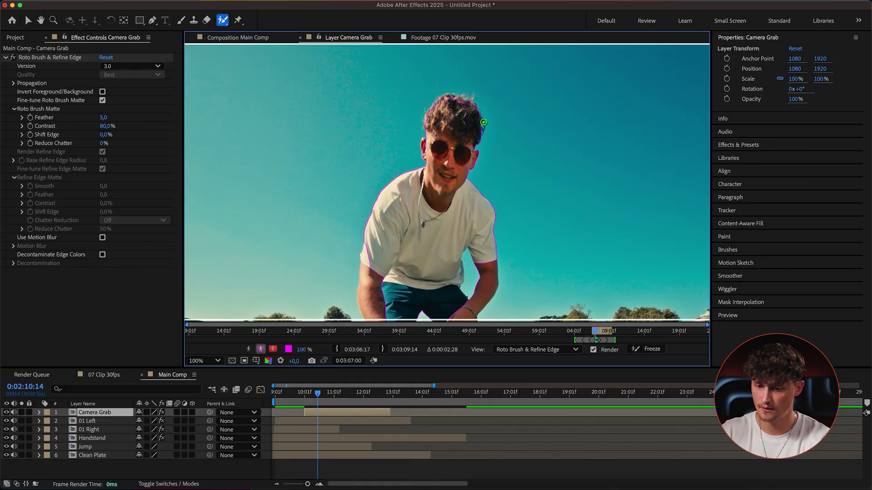
pyautogui.press('space')
pyautogui.moveTo(463, 136)
pyautogui.mouseDown()
pyautogui.moveTo(443, 164)
pyautogui.moveTo(477, 229)
pyautogui.mouseUp()
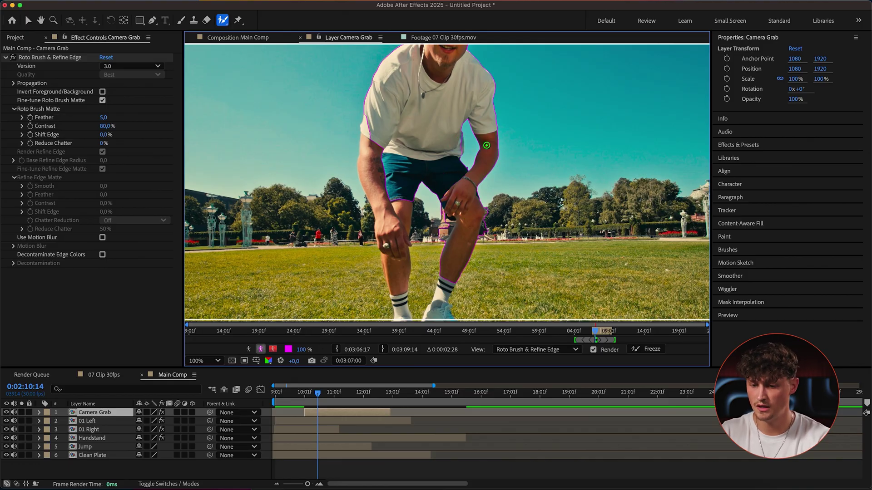
# Subtract the background beside and between the knees from the Roto Brush selection and add the other arm, leg and shoe.
pyautogui.press('space')
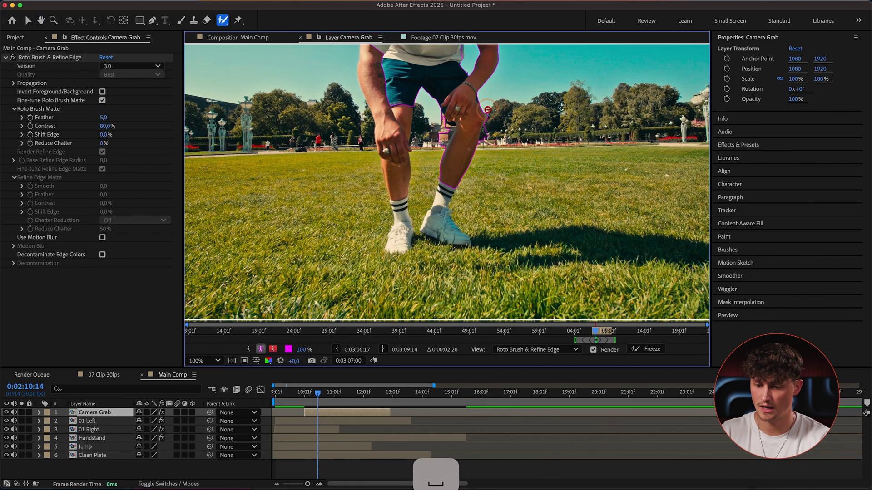
pyautogui.moveTo(488, 109); pyautogui.dragTo(483, 141)
pyautogui.press('alt')
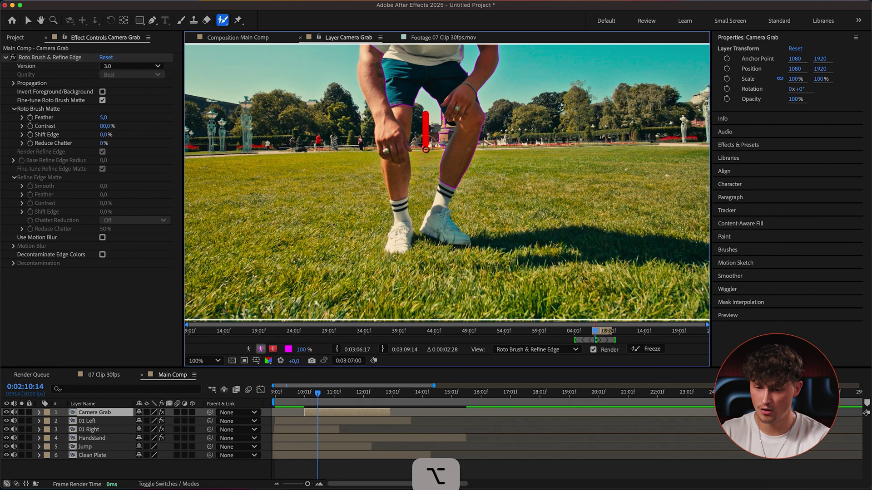
pyautogui.moveTo(375, 66); pyautogui.dragTo(390, 144)
pyautogui.press('space')
pyautogui.moveTo(392, 97)
pyautogui.mouseDown()
pyautogui.moveTo(393, 129)
pyautogui.moveTo(393, 32)
pyautogui.mouseUp()
pyautogui.moveTo(402, 161); pyautogui.dragTo(403, 211)
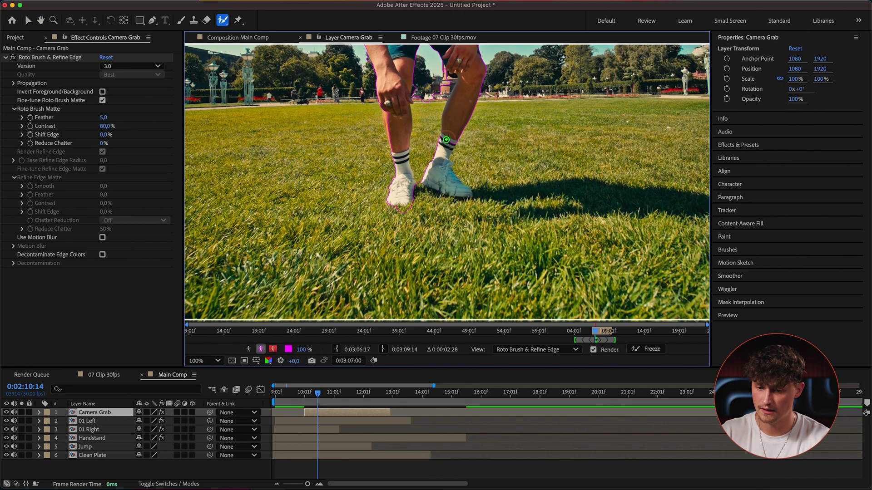
# Add the remaining shoe and the man's shadow on the grass to the Roto Brush selection and check the whole outline.
pyautogui.moveTo(594, 212); pyautogui.dragTo(526, 208)
pyautogui.press('space')
pyautogui.moveTo(437, 195); pyautogui.dragTo(437, 229)
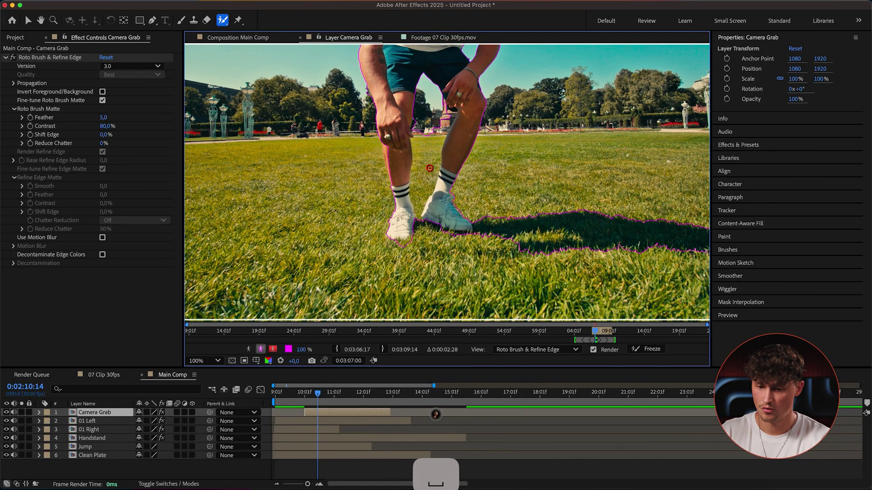
pyautogui.press('alt')
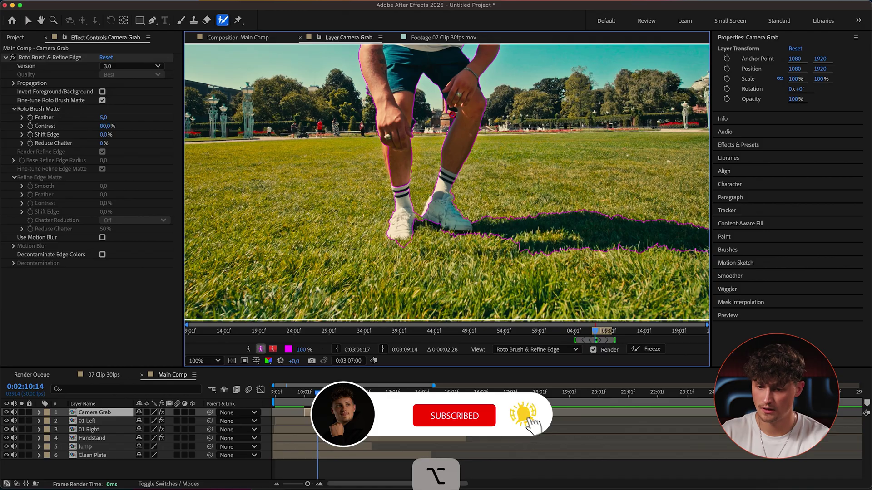
pyautogui.scroll(-2, 456, 155)
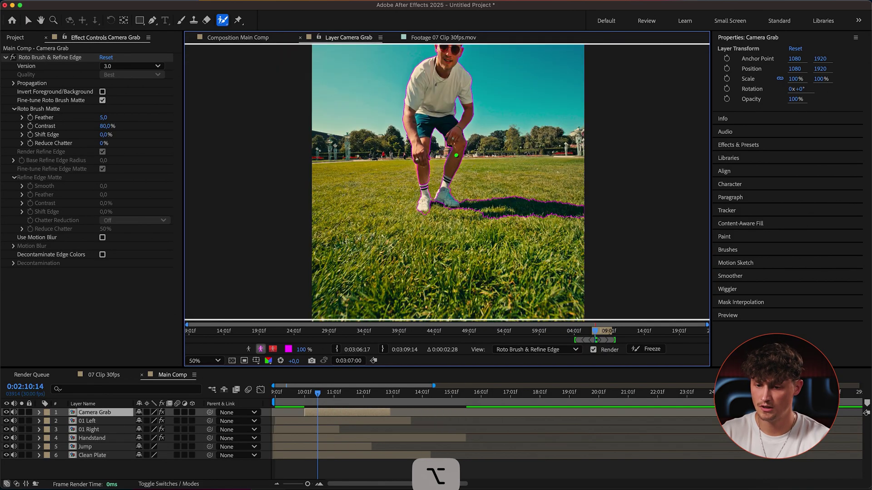